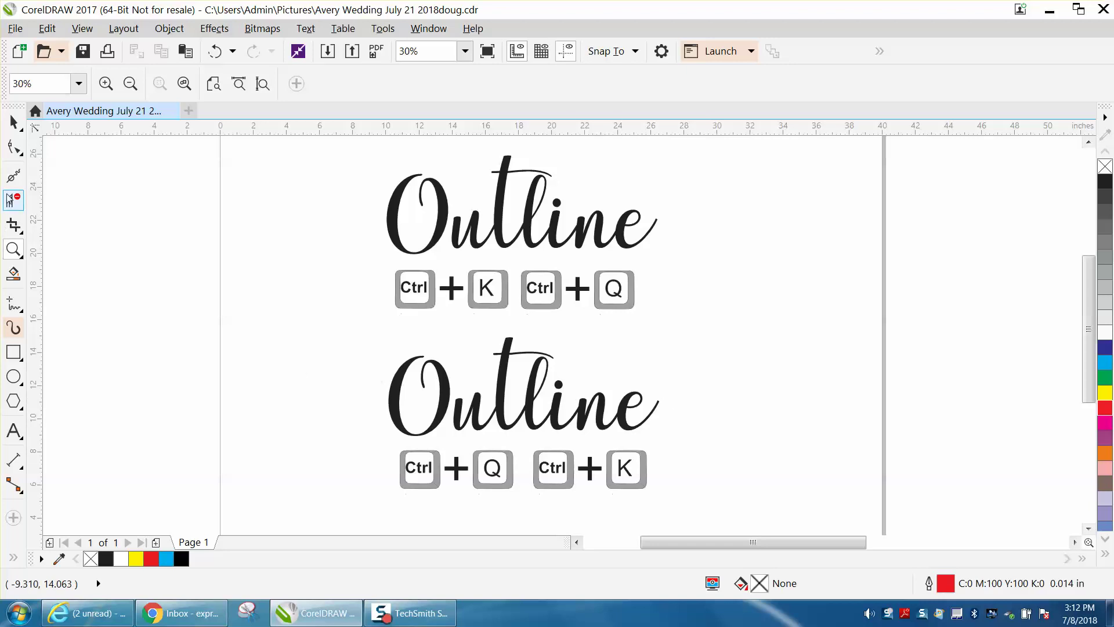
Switch from the Zoom tool to the Pick tool
{"action": "left_click", "coordinate": [13, 120]}
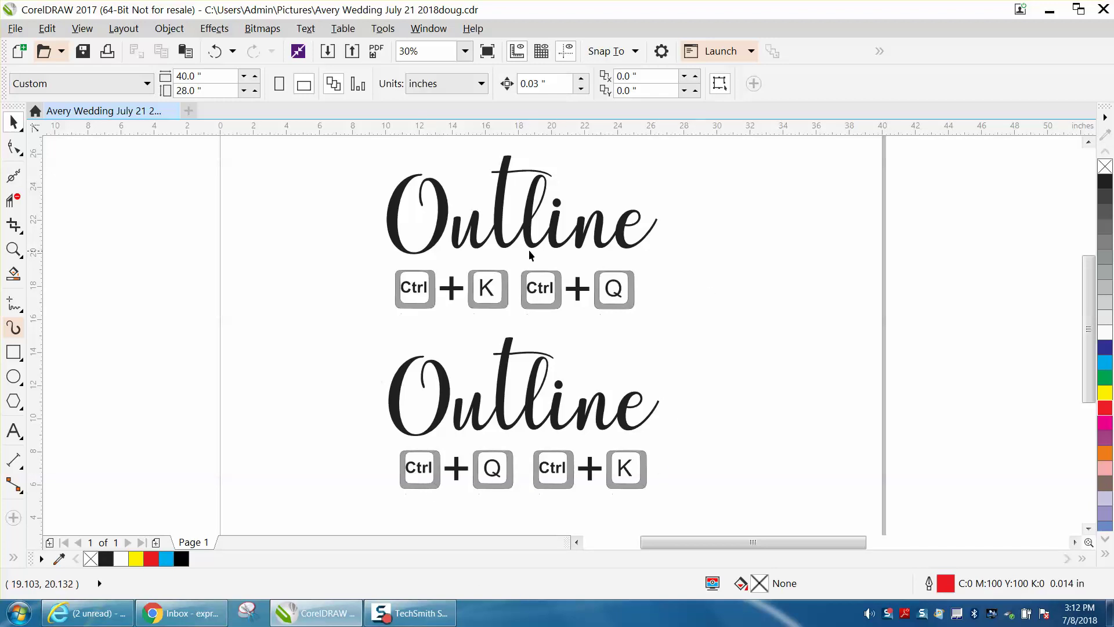
Give the upper Outline word no fill and a red outline
{"action": "left_click", "coordinate": [510, 243]}
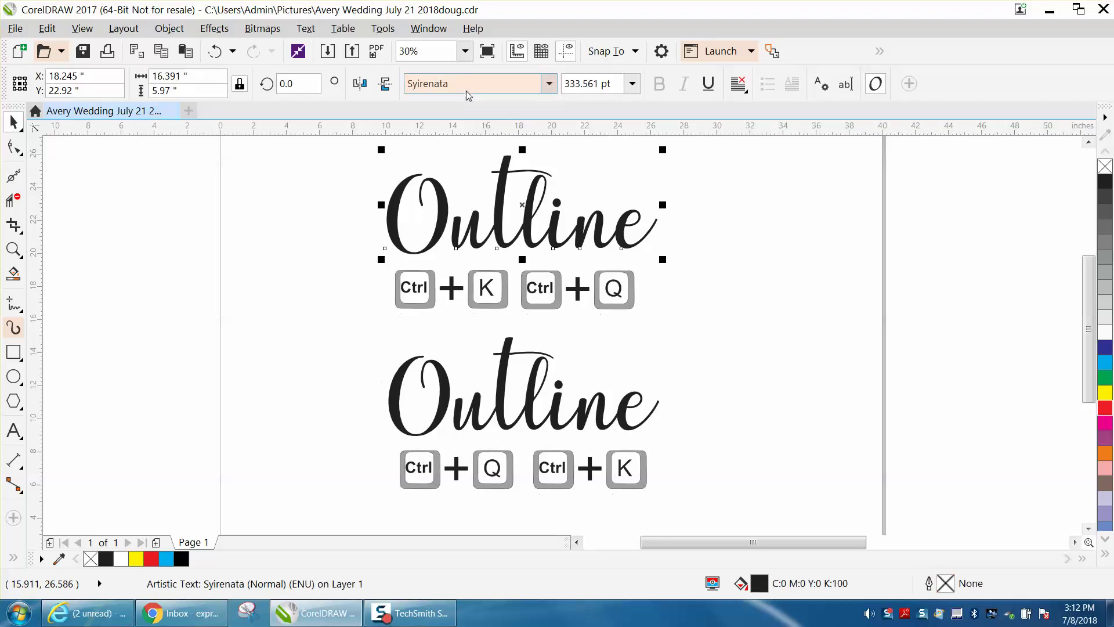
{"action": "left_click", "coordinate": [505, 376]}
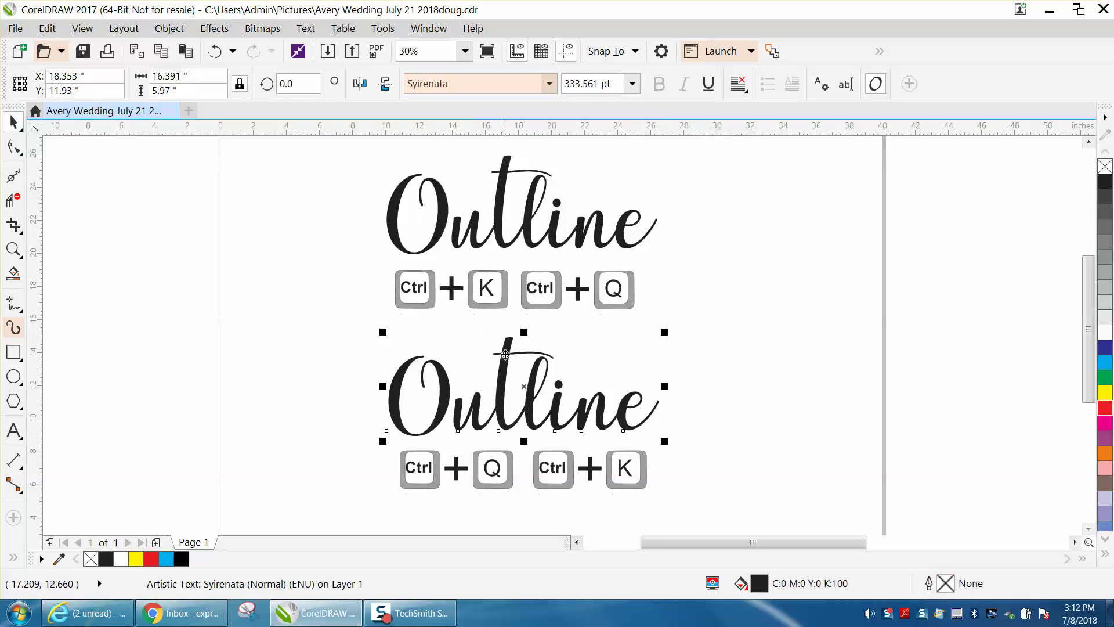
{"action": "left_click", "coordinate": [509, 248]}
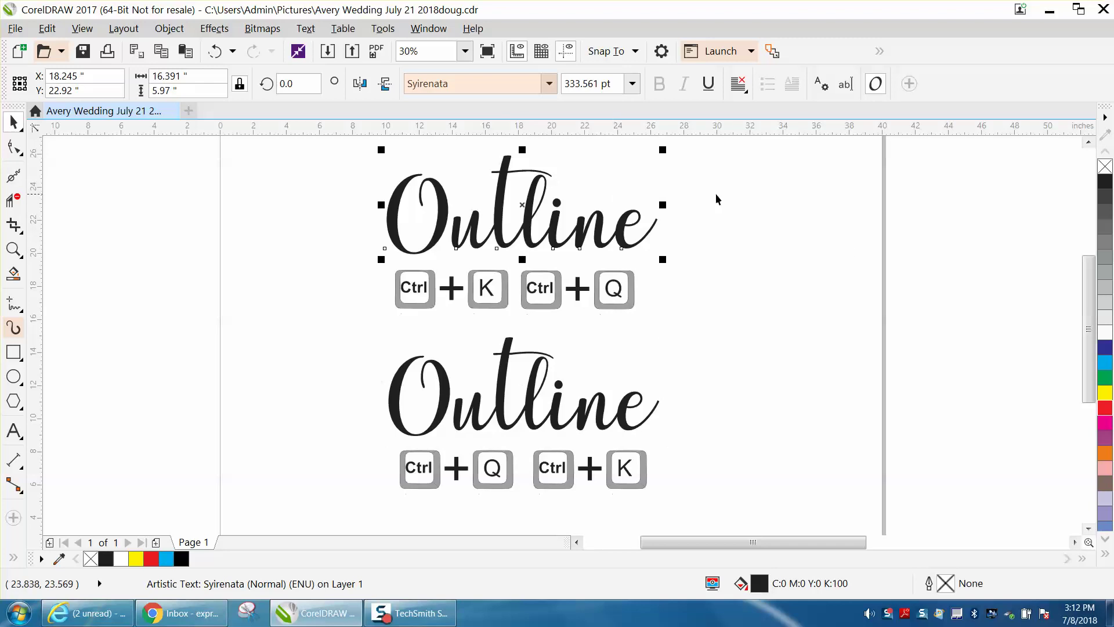
{"action": "left_click", "coordinate": [1105, 167]}
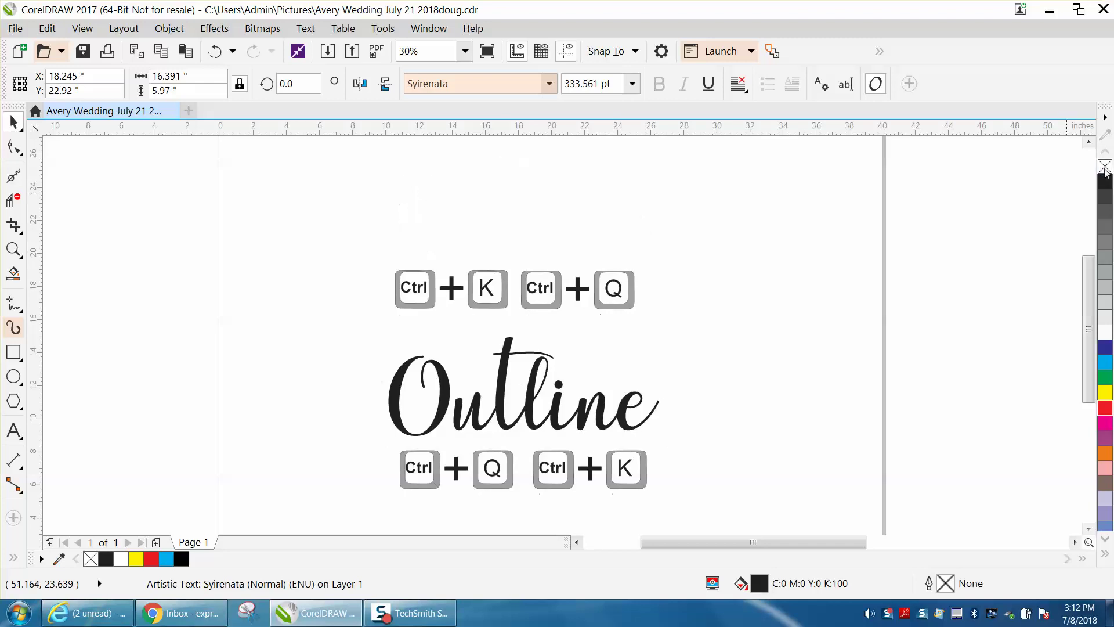
{"action": "right_click", "coordinate": [1107, 412]}
Give the lower Outline word no fill and a red outline as well
{"action": "left_click", "coordinate": [502, 389]}
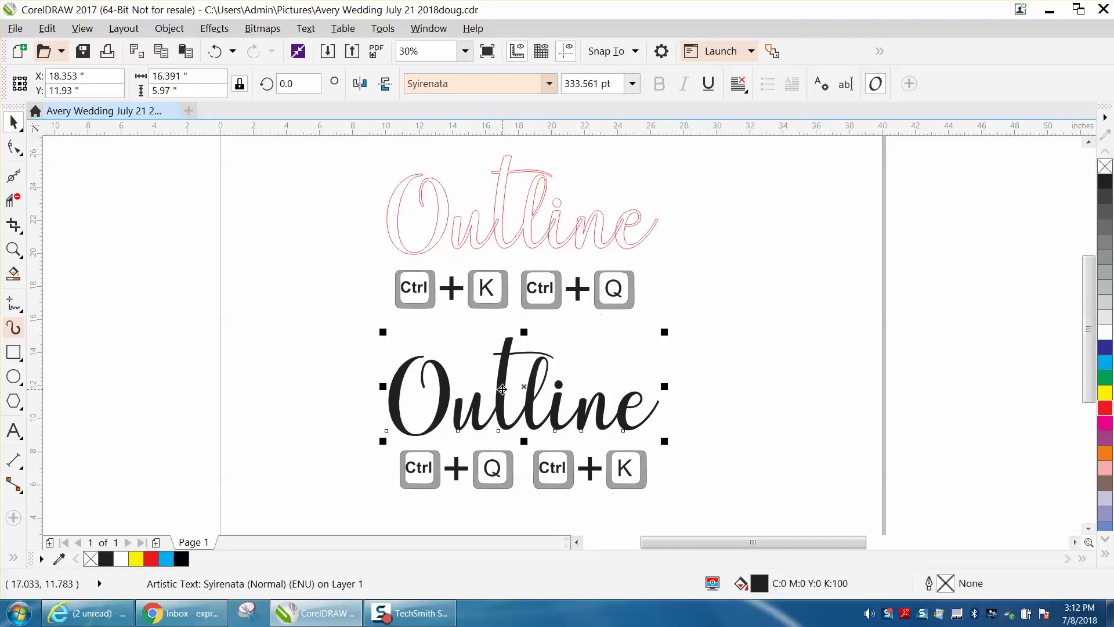
{"action": "left_click", "coordinate": [1105, 166]}
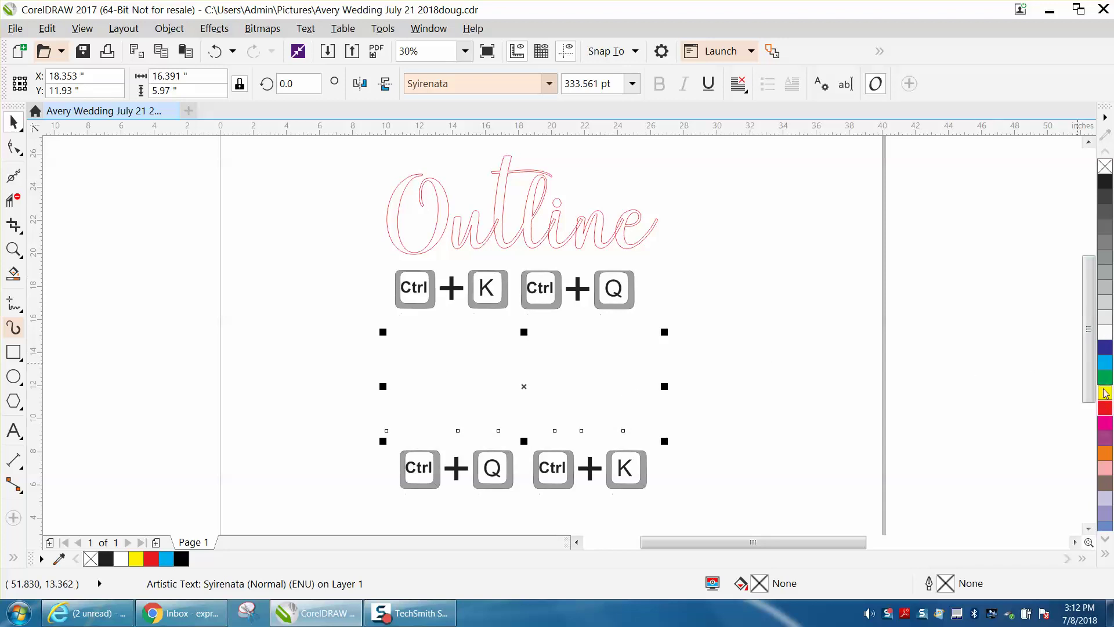
{"action": "right_click", "coordinate": [1104, 412]}
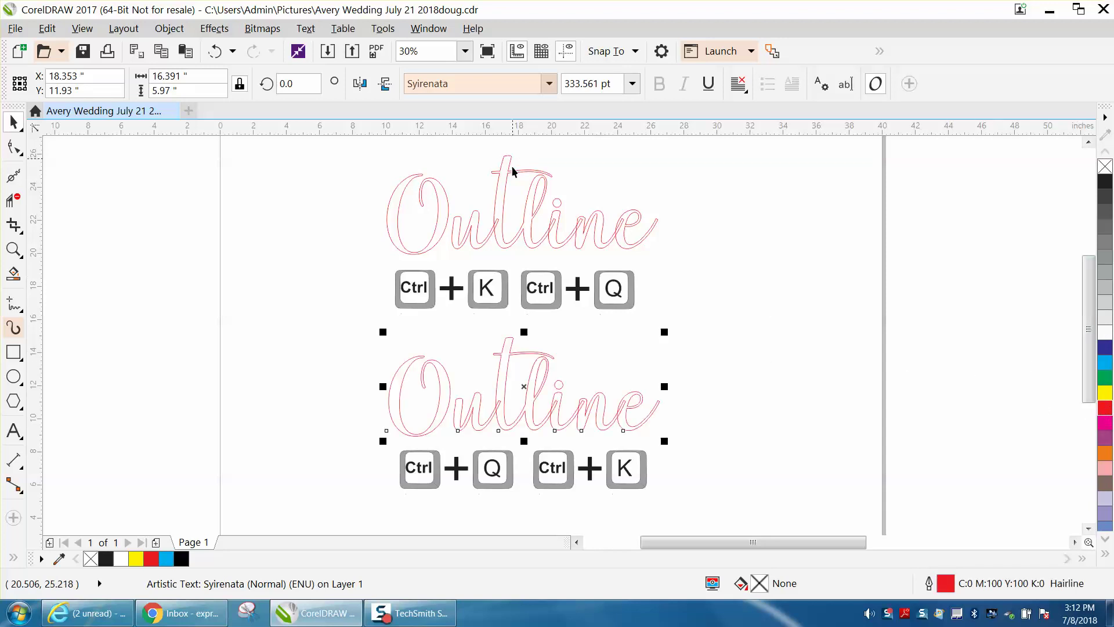
Break the upper Outline text apart, convert its letters to curves, and weld them together
{"action": "left_click", "coordinate": [532, 220]}
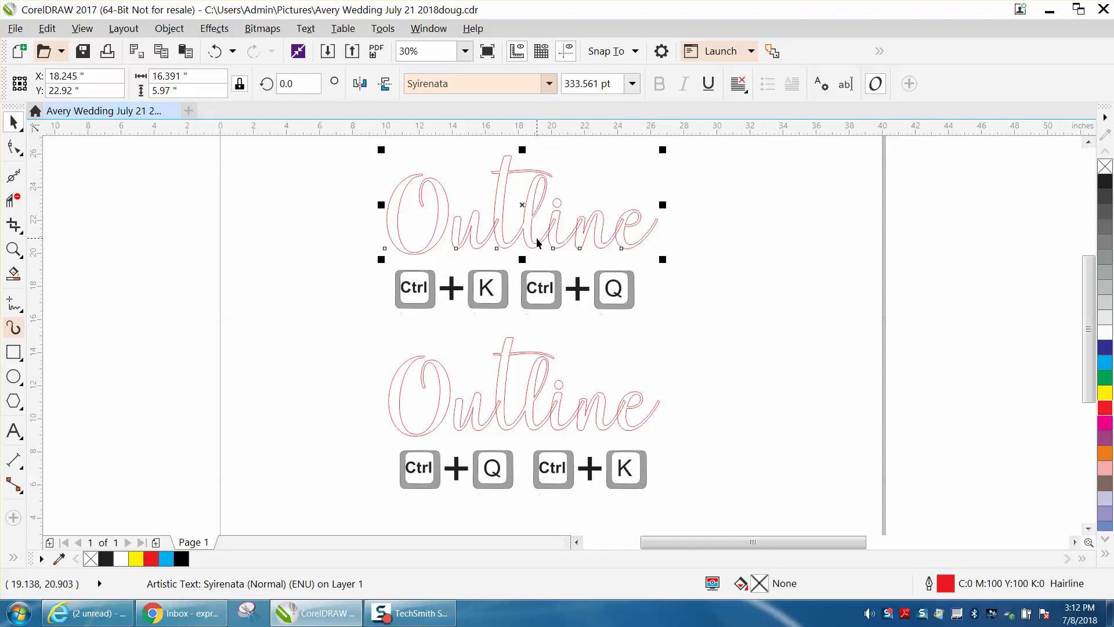
{"action": "key", "text": "ctrl+k"}
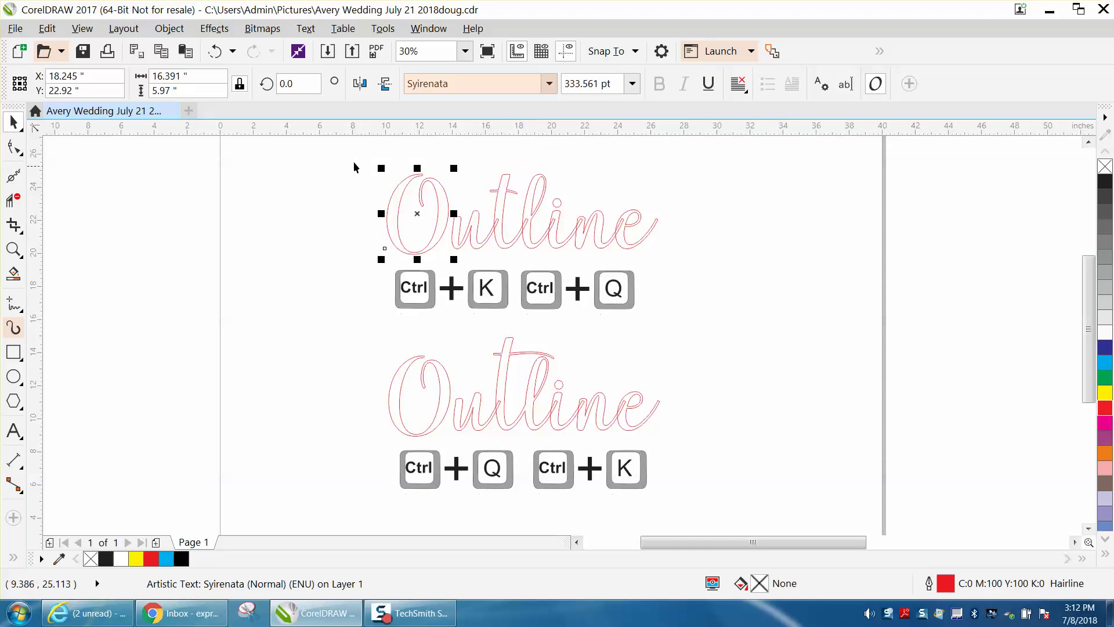
{"action": "left_click_drag", "start_coordinate": [342, 166], "coordinate": [729, 279]}
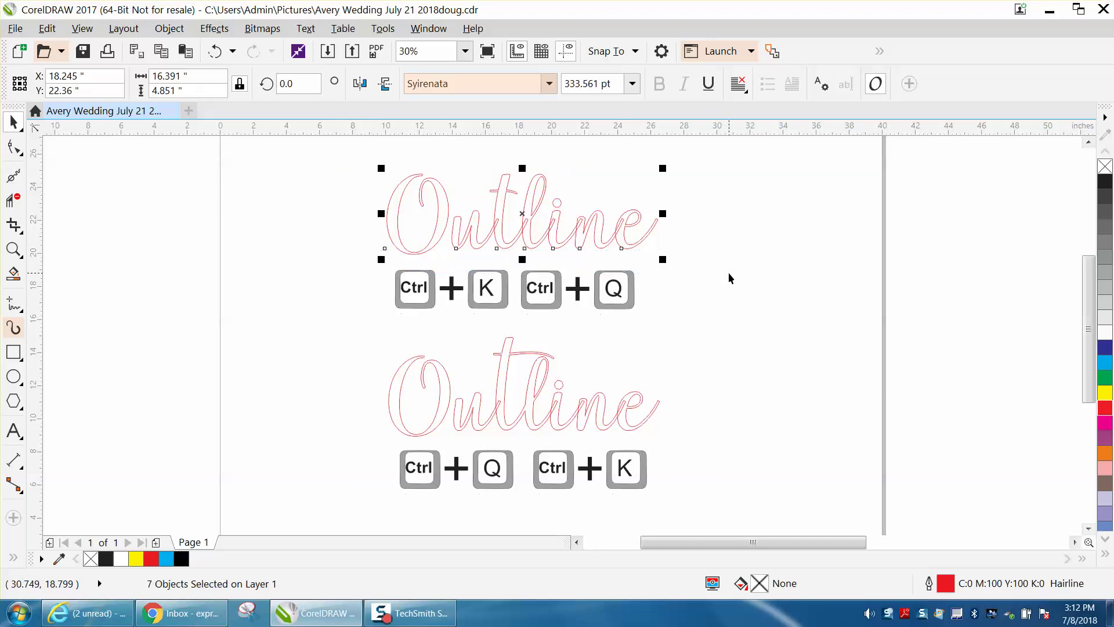
{"action": "key", "text": "ctrl+q"}
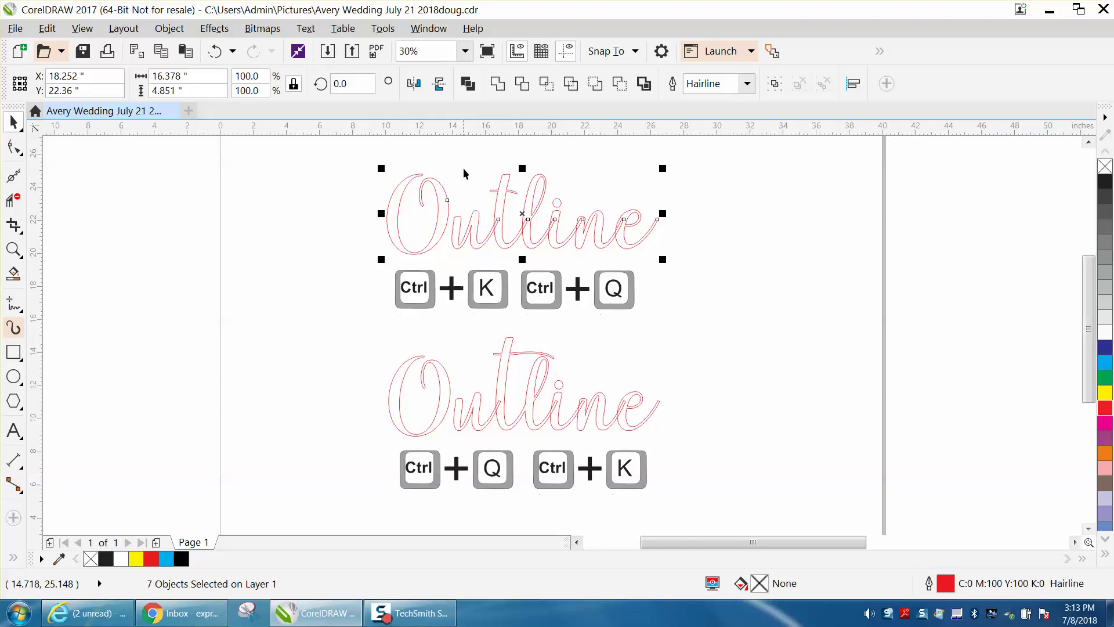
{"action": "left_click", "coordinate": [500, 86]}
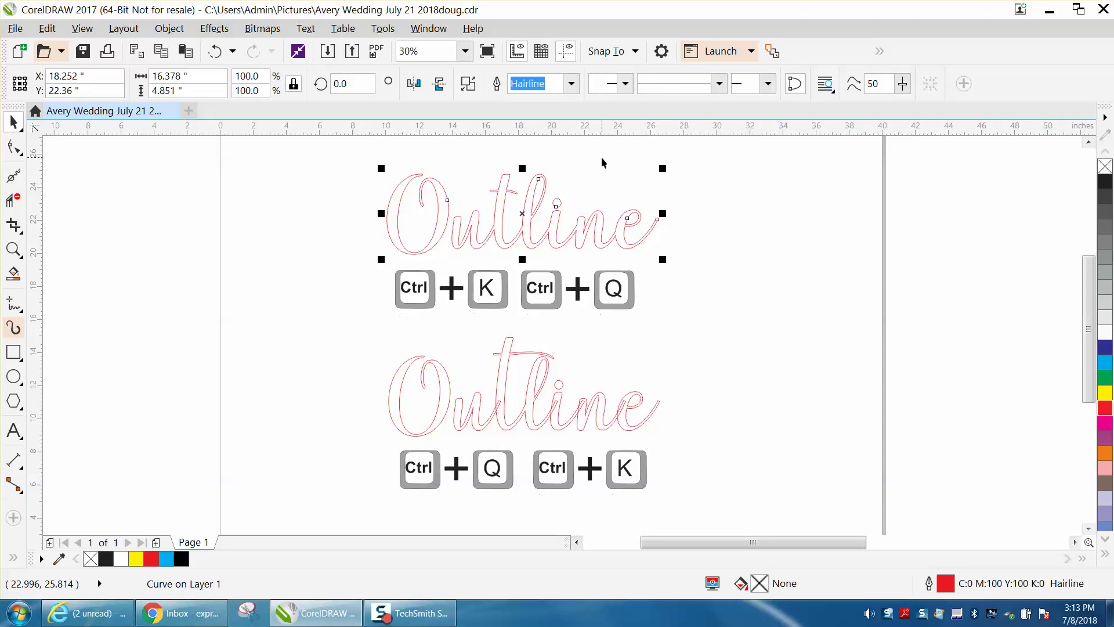
Convert the lower Outline word to curves, break it apart, and weld its letters back together
{"action": "left_click", "coordinate": [450, 380]}
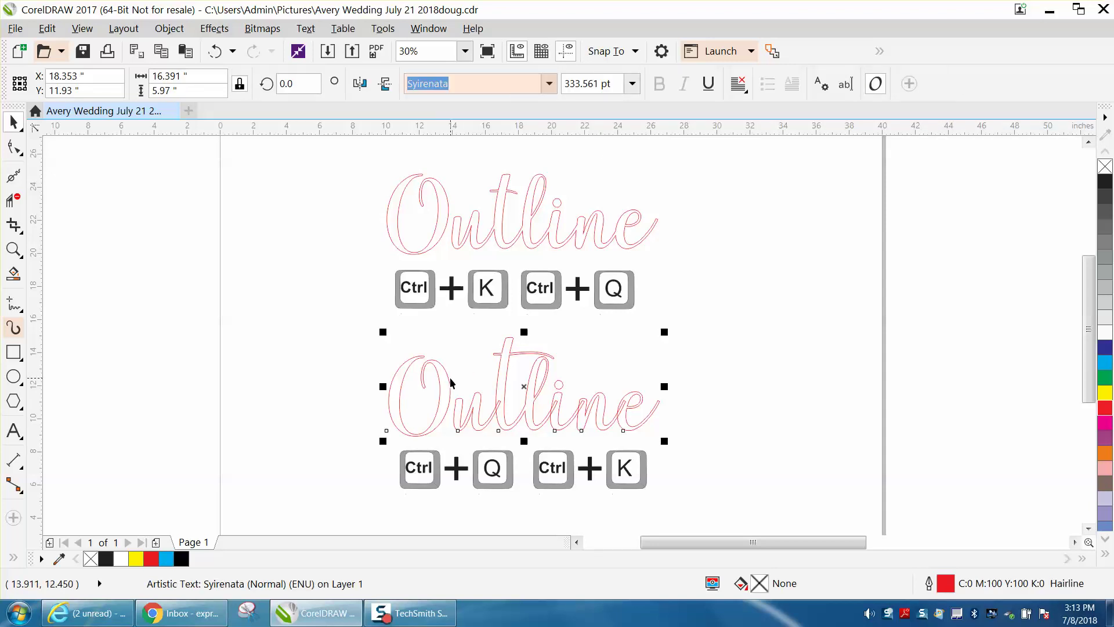
{"action": "key", "text": "ctrl+q"}
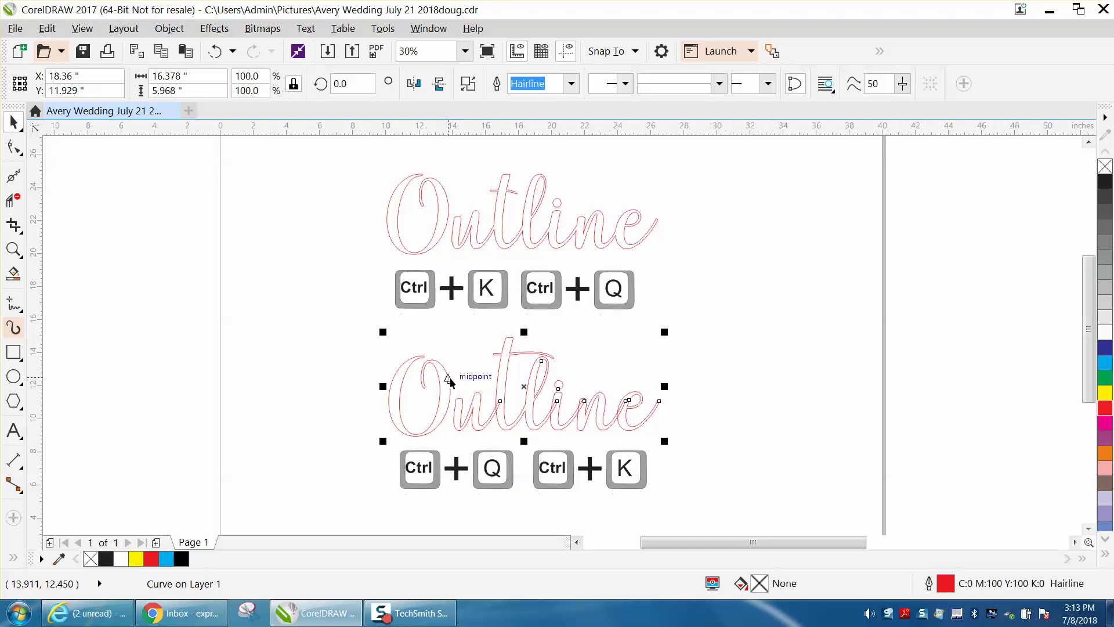
{"action": "key", "text": "ctrl+k"}
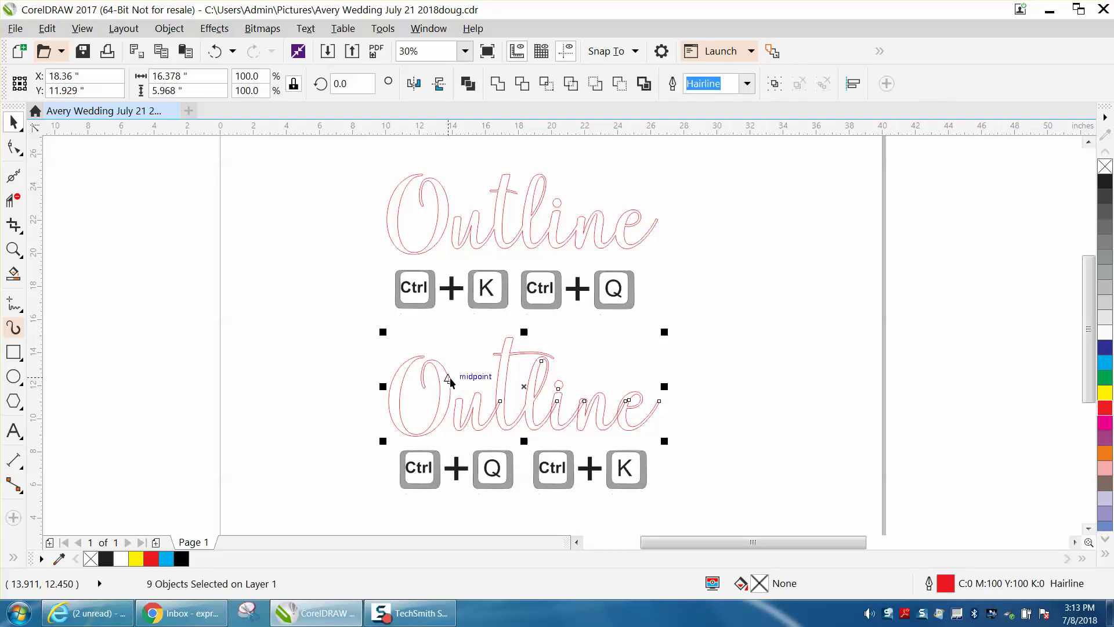
{"action": "left_click_drag", "start_coordinate": [362, 338], "coordinate": [687, 441]}
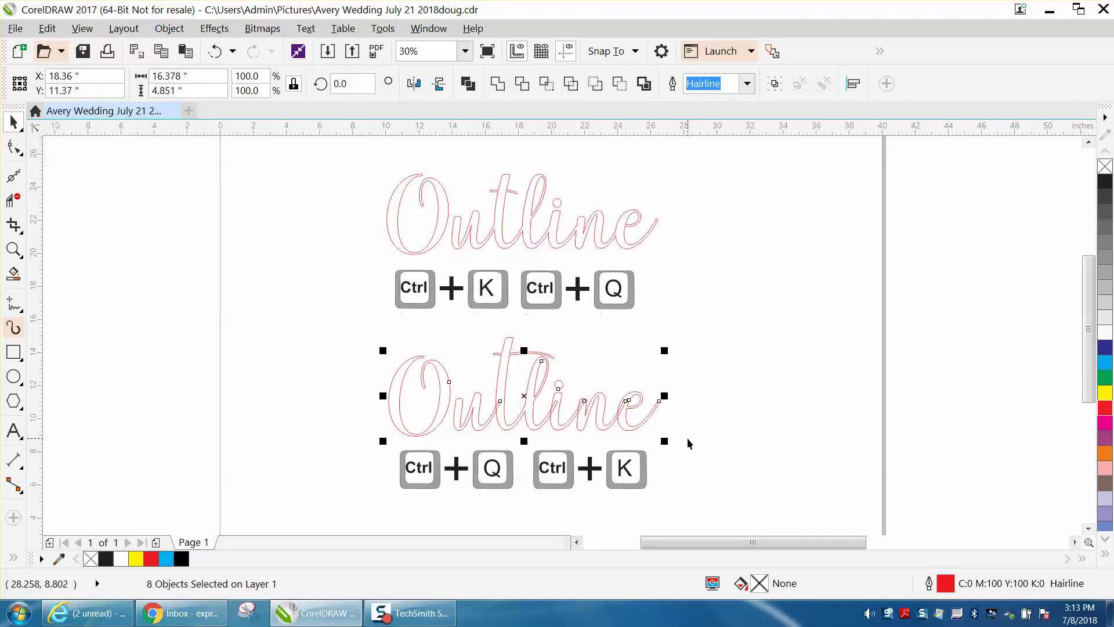
{"action": "left_click", "coordinate": [500, 84]}
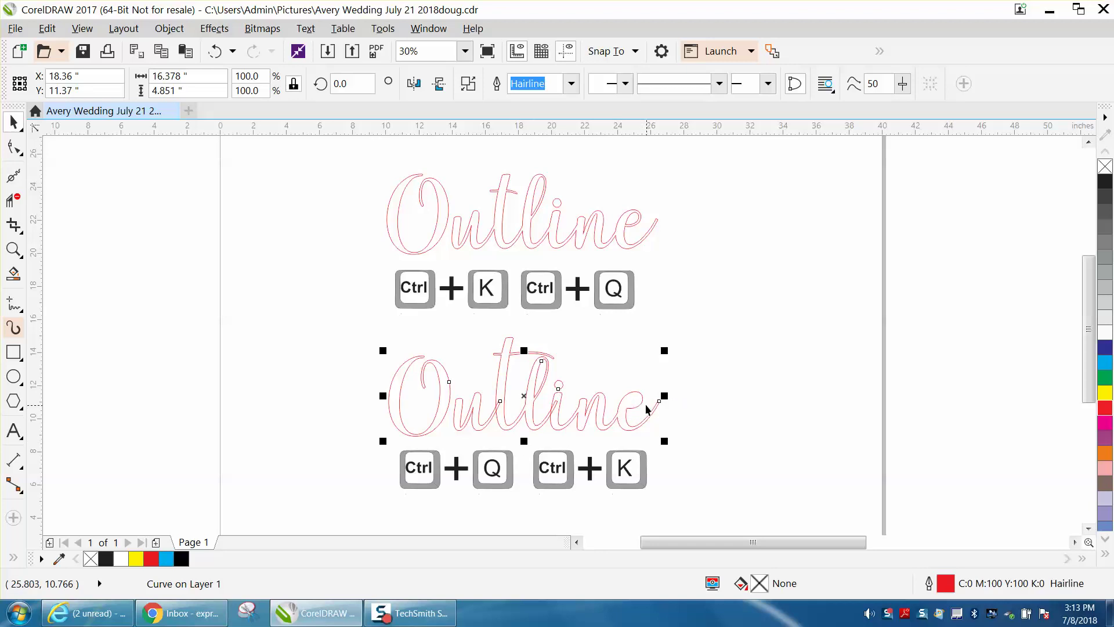
{"action": "left_click", "coordinate": [673, 357]}
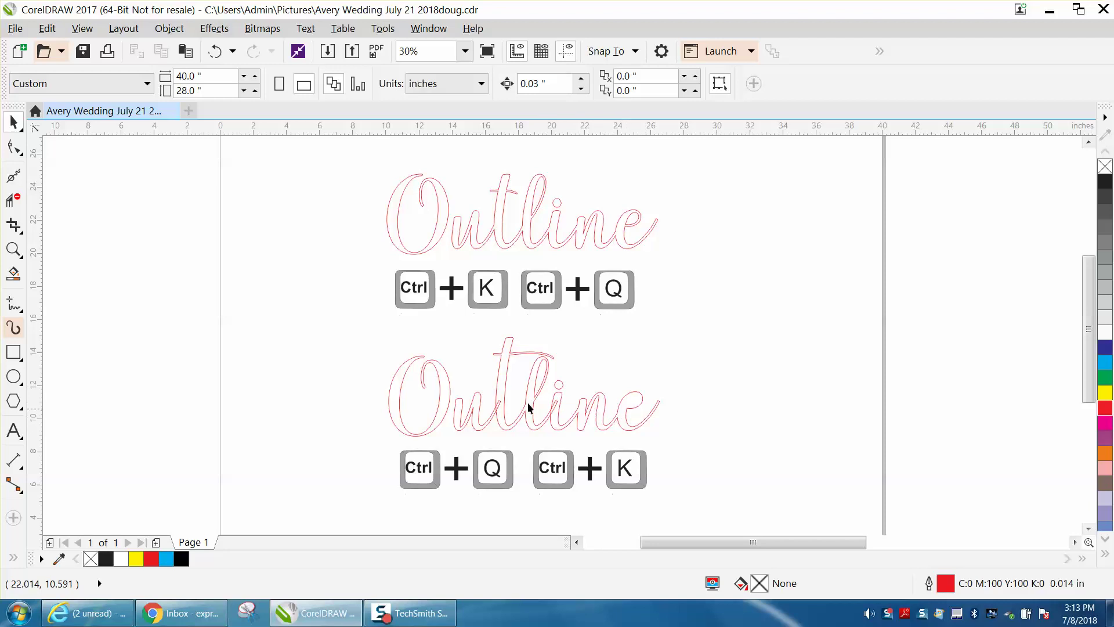
Select the lower word's two remaining parts and weld them into one curve
{"action": "left_click_drag", "start_coordinate": [506, 425], "coordinate": [494, 419]}
{"action": "left_click_drag", "start_coordinate": [665, 440], "coordinate": [666, 440]}
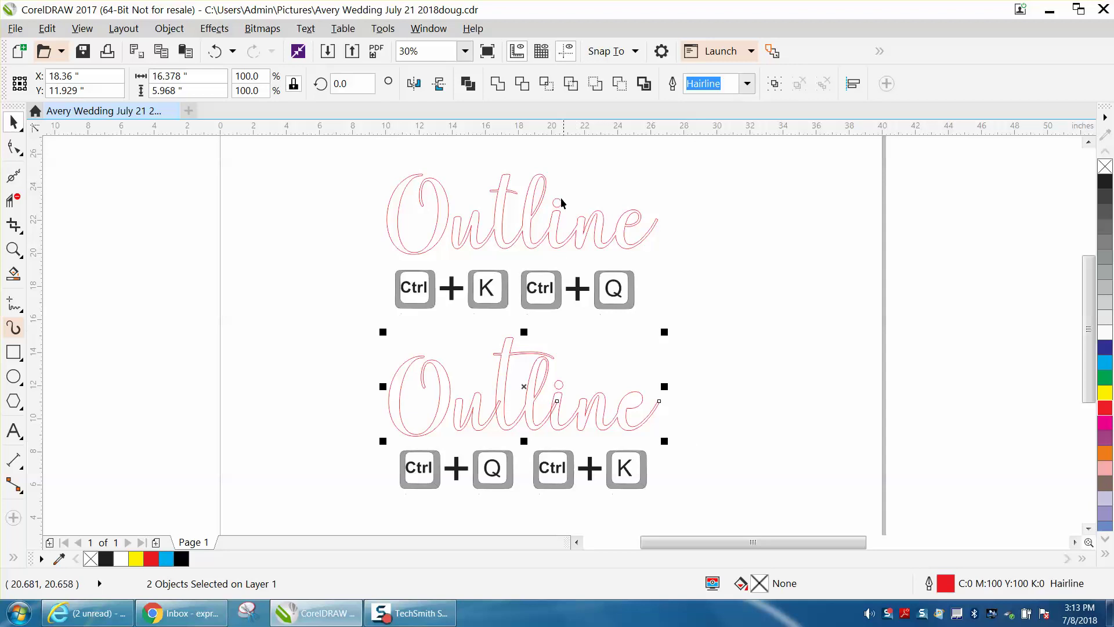
{"action": "left_click", "coordinate": [496, 85]}
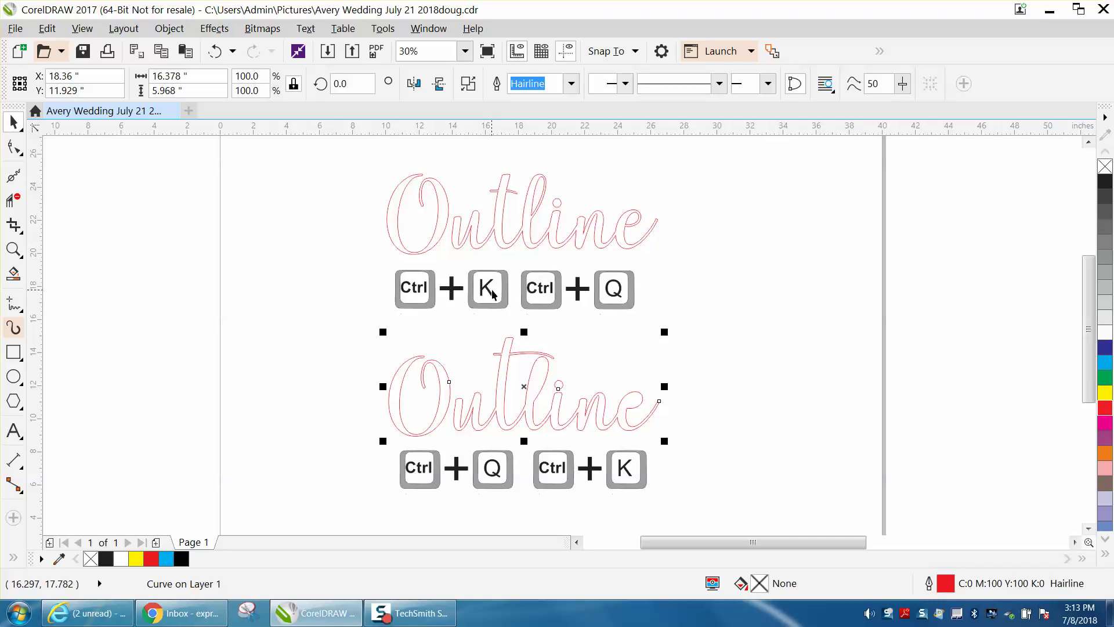
{"action": "left_click", "coordinate": [338, 249]}
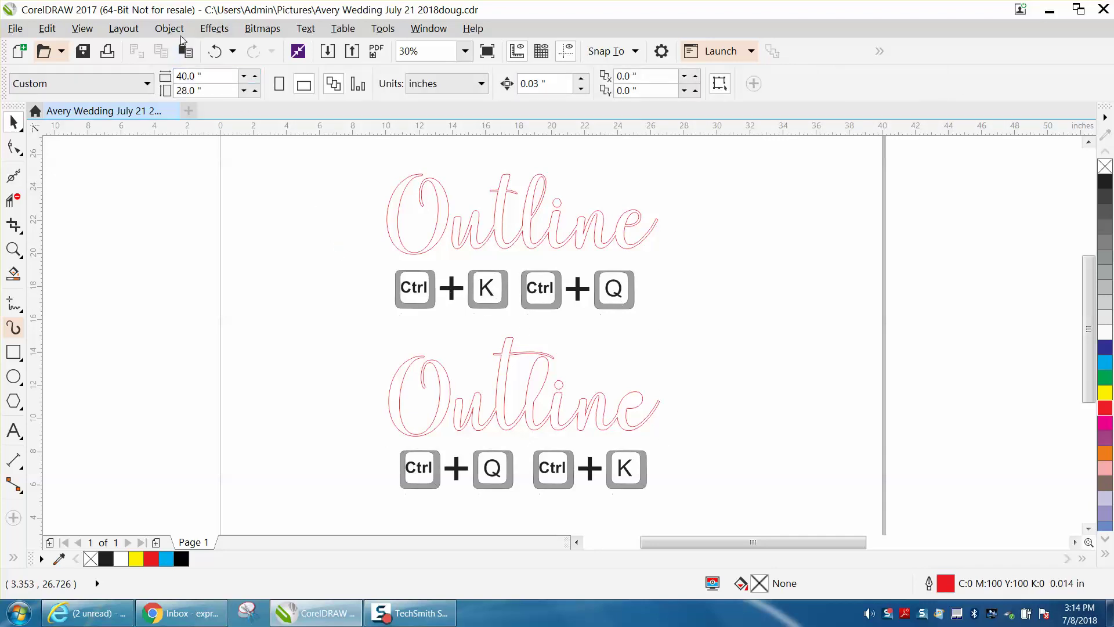
Undo the curve and outline edits until both Outline words are black-filled script text
{"action": "left_click", "coordinate": [405, 184]}
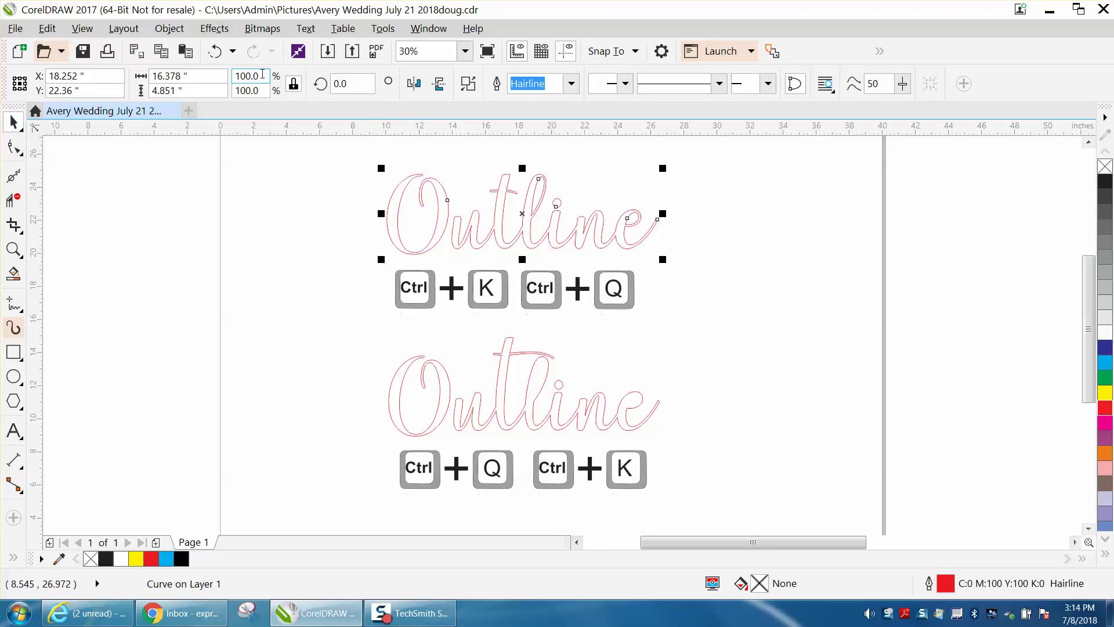
{"action": "left_click", "coordinate": [216, 51]}
{"action": "left_click", "coordinate": [217, 52]}
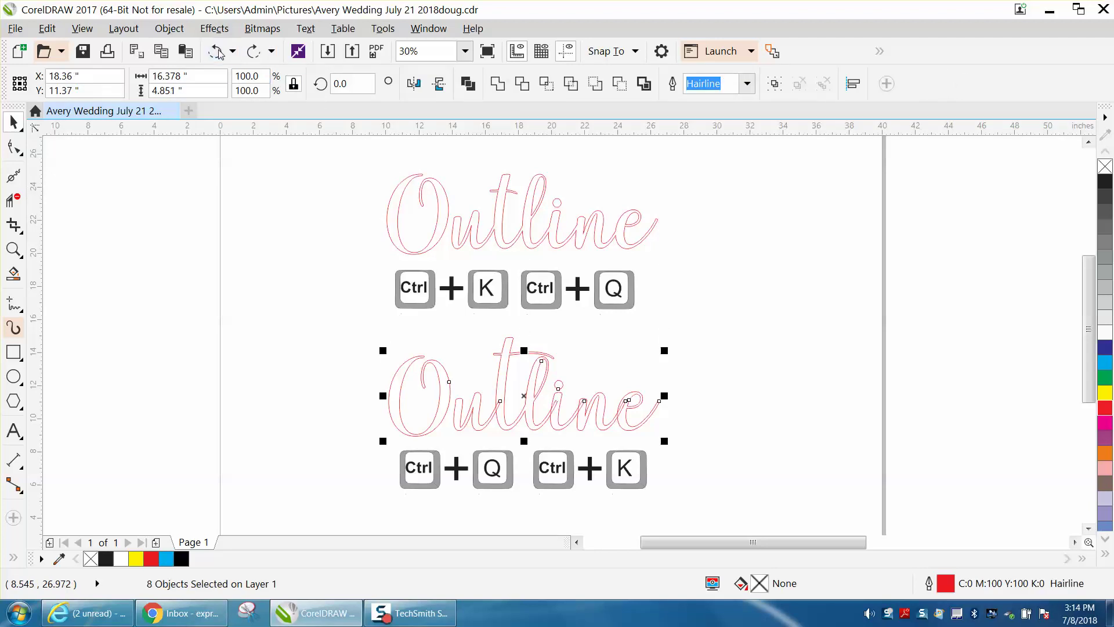
{"action": "left_click", "coordinate": [217, 52]}
{"action": "left_click", "coordinate": [217, 52]}
{"action": "left_click", "coordinate": [217, 52]}
{"action": "left_click", "coordinate": [217, 52]}
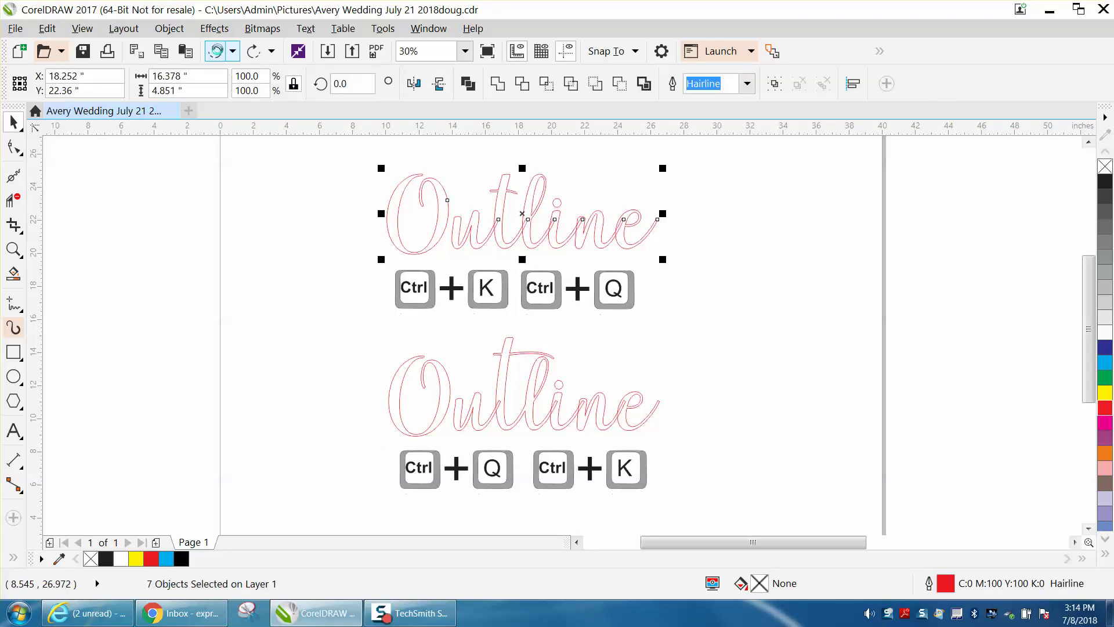
{"action": "left_click", "coordinate": [217, 51]}
{"action": "left_click", "coordinate": [217, 51]}
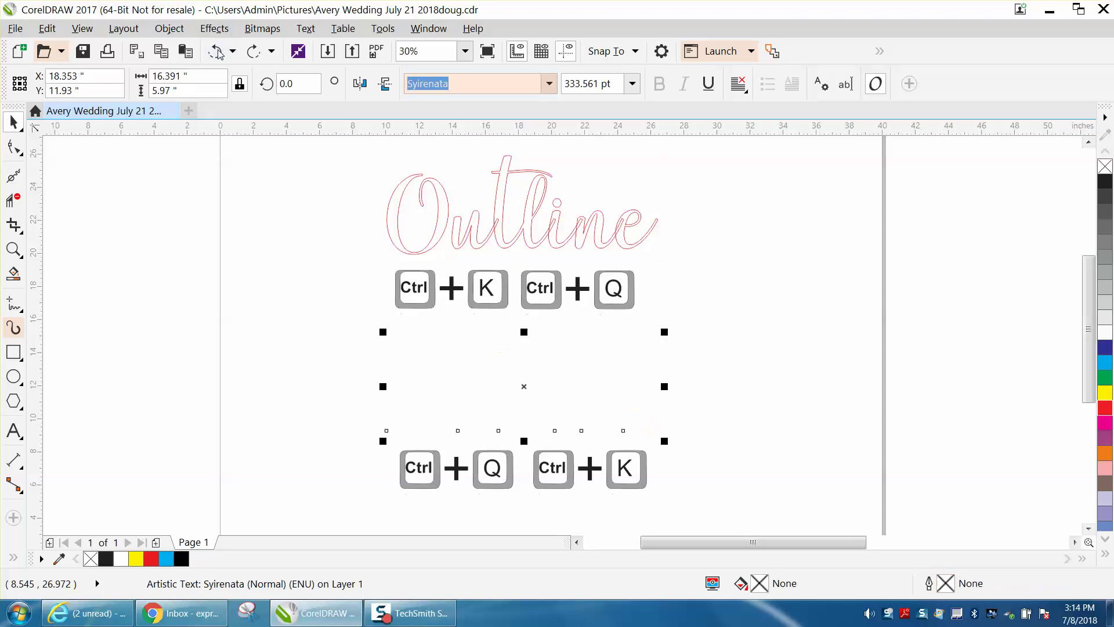
{"action": "left_click", "coordinate": [217, 51]}
{"action": "left_click", "coordinate": [217, 52]}
{"action": "left_click", "coordinate": [217, 52]}
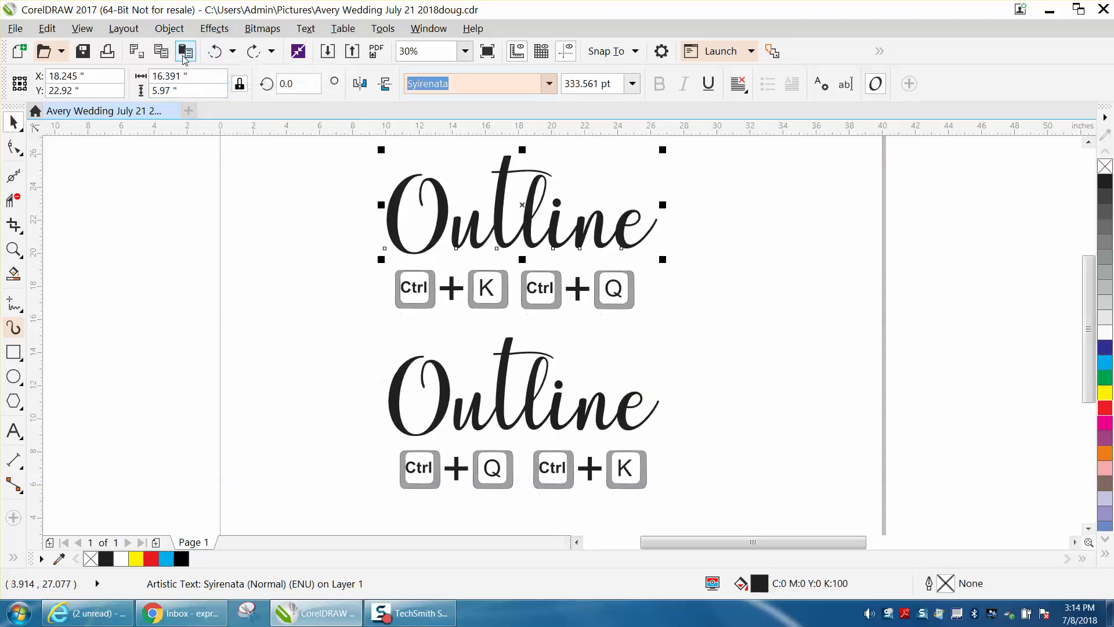
Break the top Outline text apart into separate letters with Object > Break Artistic Text Apart
{"action": "left_click", "coordinate": [169, 29]}
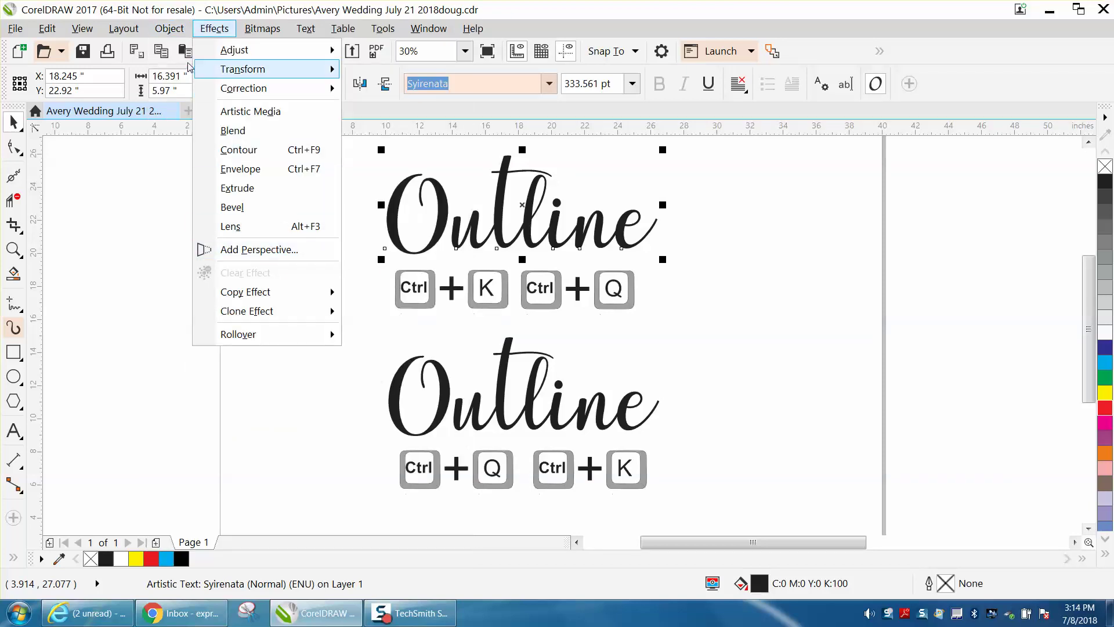
{"action": "key", "text": "Escape"}
{"action": "left_click", "coordinate": [169, 30]}
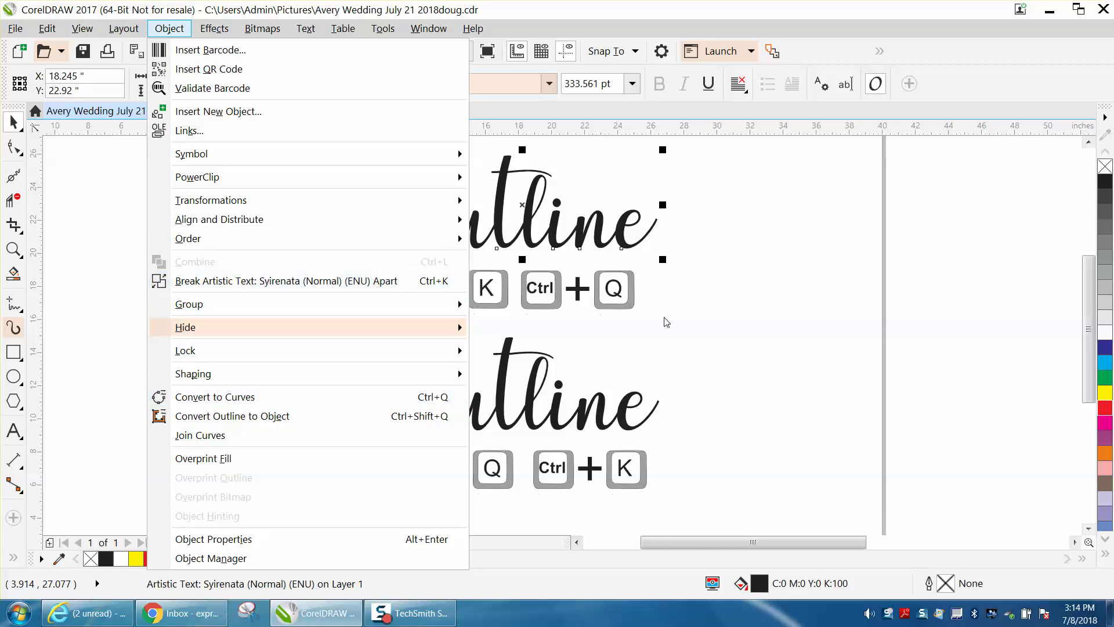
{"action": "left_click", "coordinate": [702, 321]}
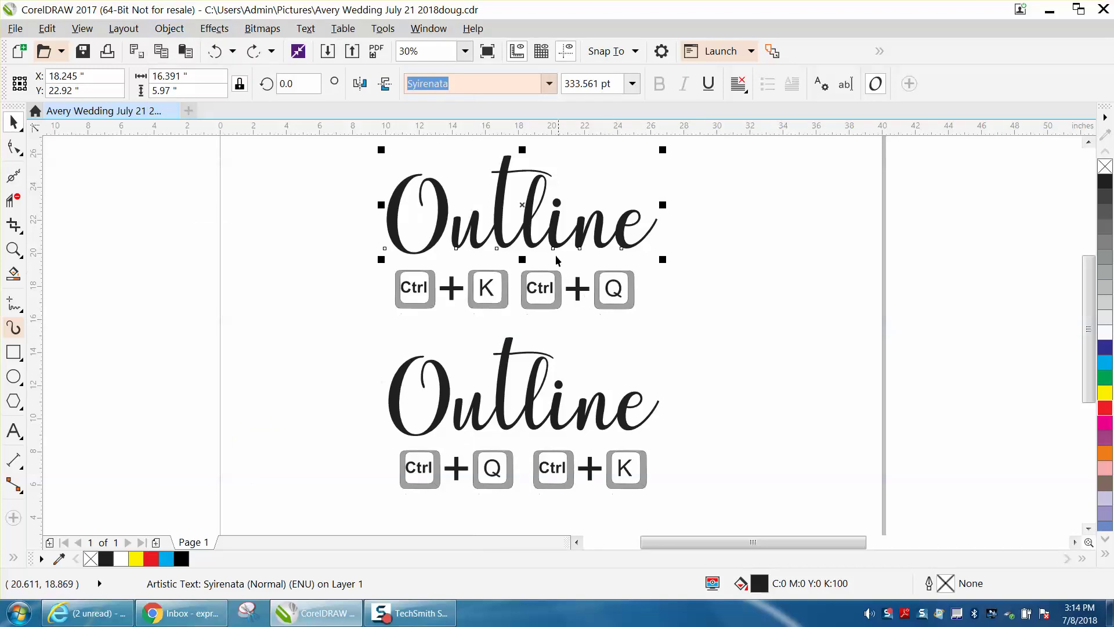
{"action": "left_click", "coordinate": [169, 28]}
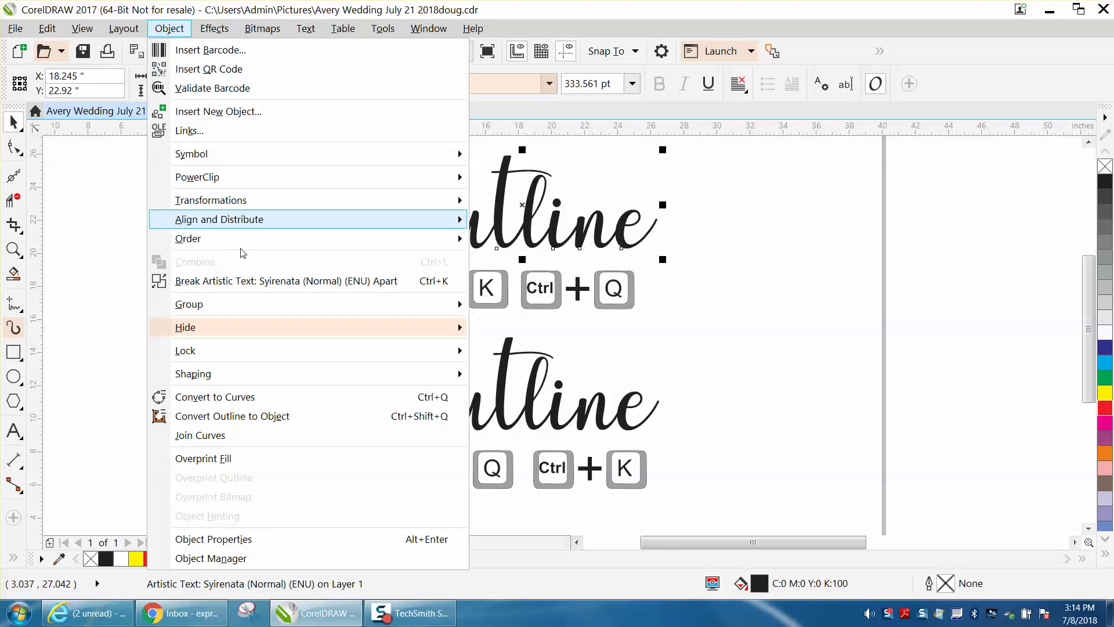
{"action": "left_click", "coordinate": [266, 282]}
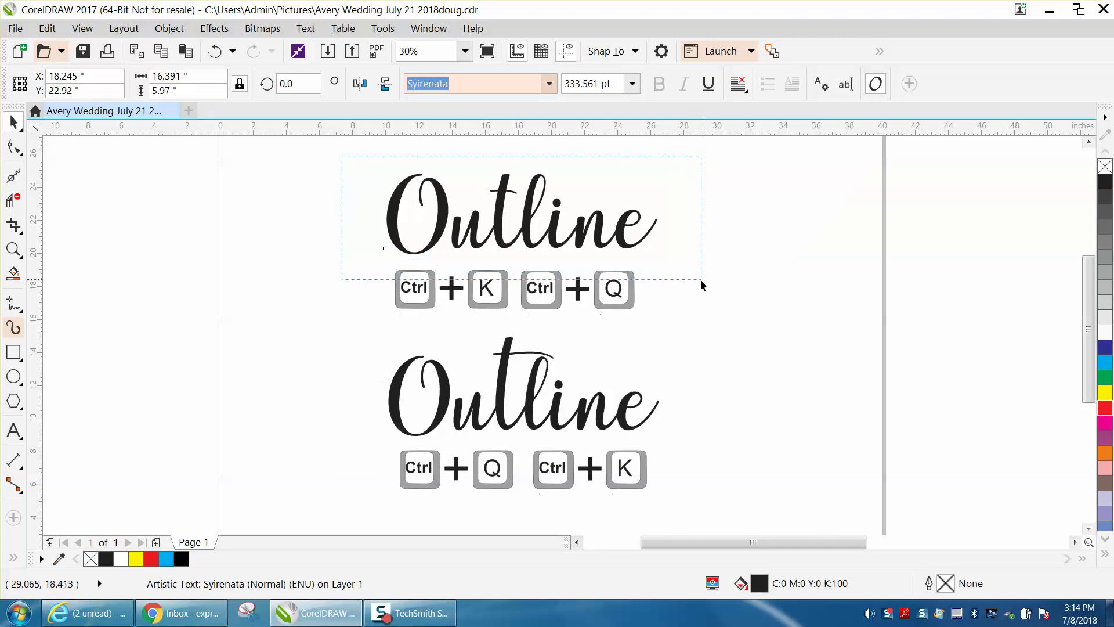
Convert the top word's letters to curves with no fill and a red hairline outline
{"action": "left_click", "coordinate": [169, 29]}
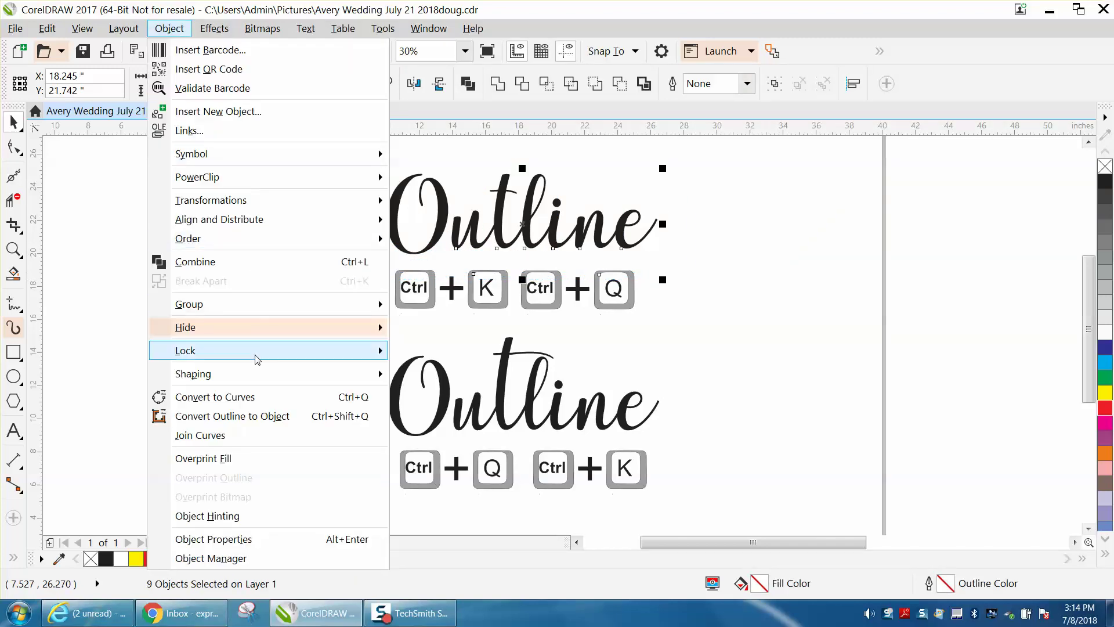
{"action": "left_click", "coordinate": [253, 399]}
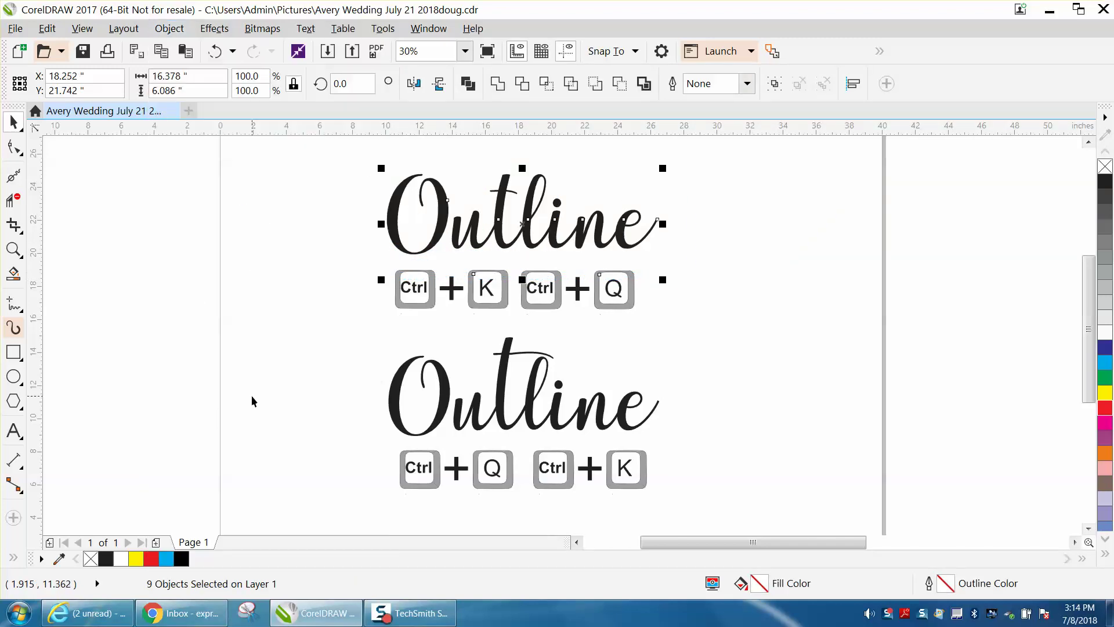
{"action": "left_click", "coordinate": [1103, 167]}
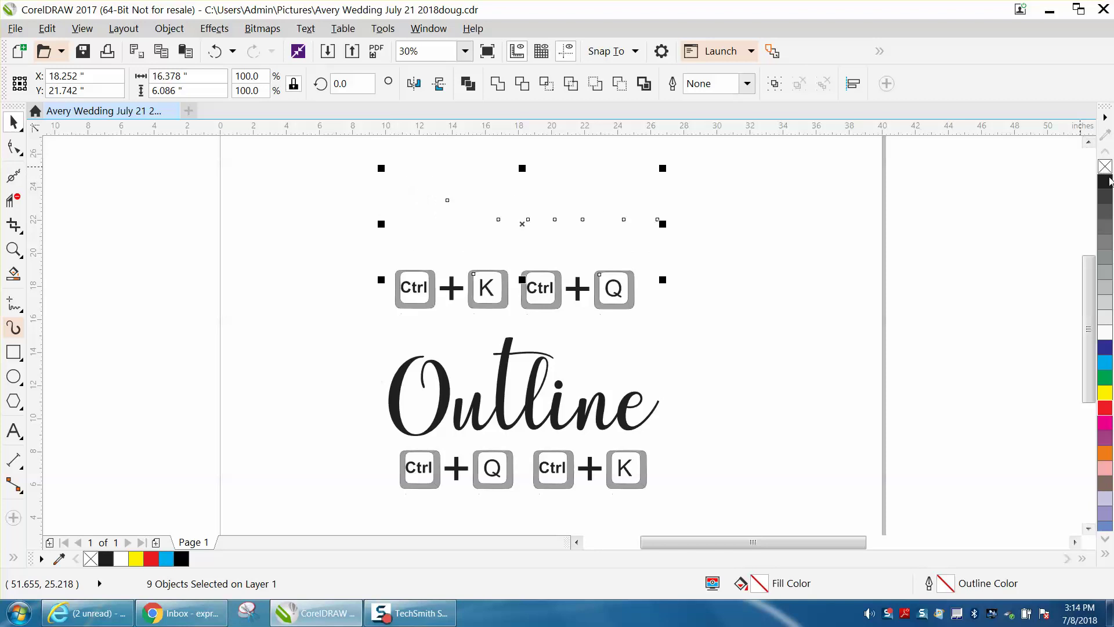
{"action": "right_click", "coordinate": [1106, 409]}
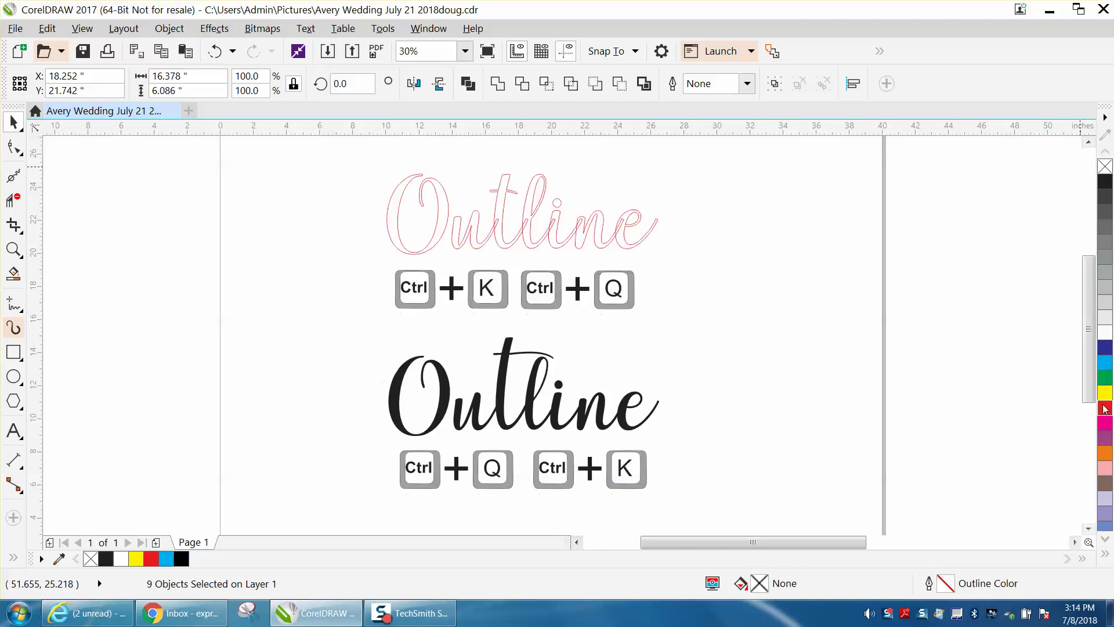
{"action": "left_click_drag", "start_coordinate": [337, 146], "coordinate": [715, 273]}
{"action": "left_click", "coordinate": [618, 324]}
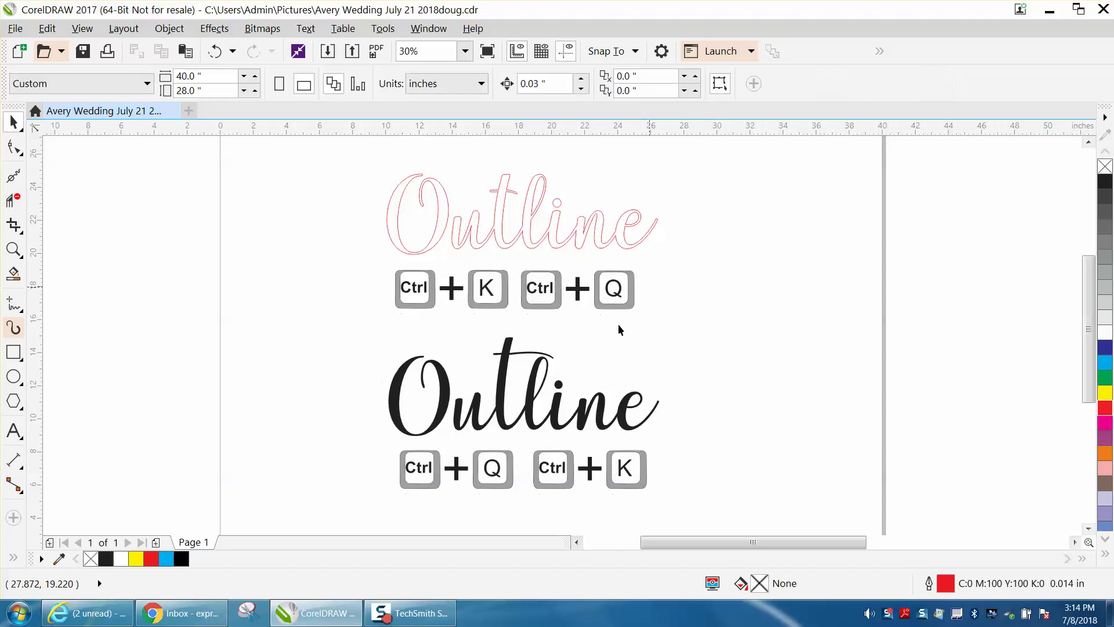
Convert the bottom Outline text to curves and break it into separate pieces
{"action": "left_click", "coordinate": [503, 390]}
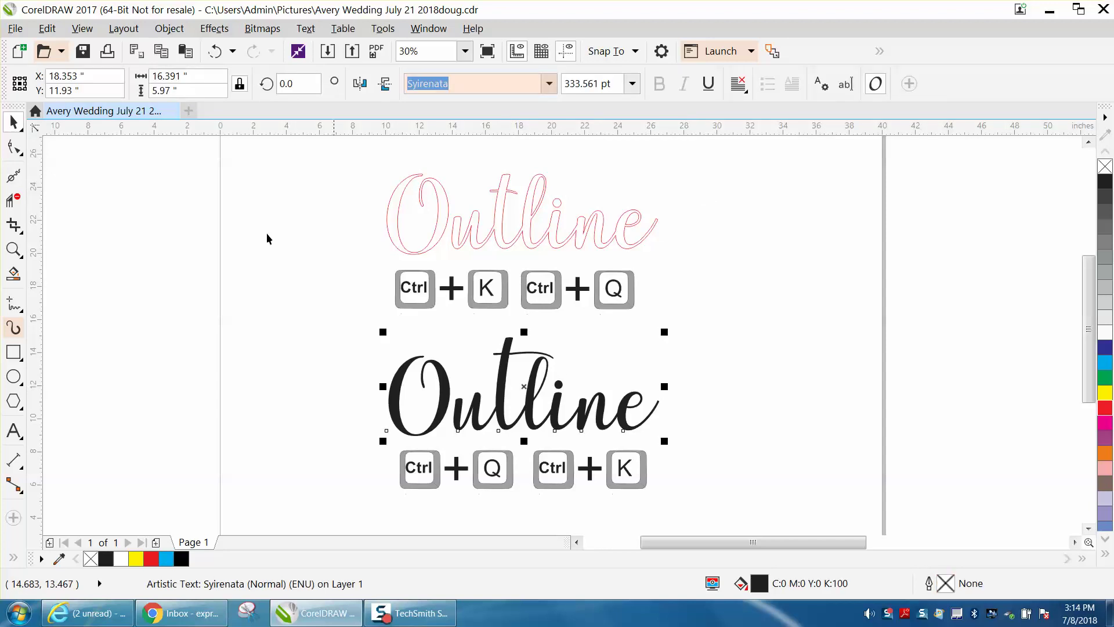
{"action": "left_click", "coordinate": [170, 28]}
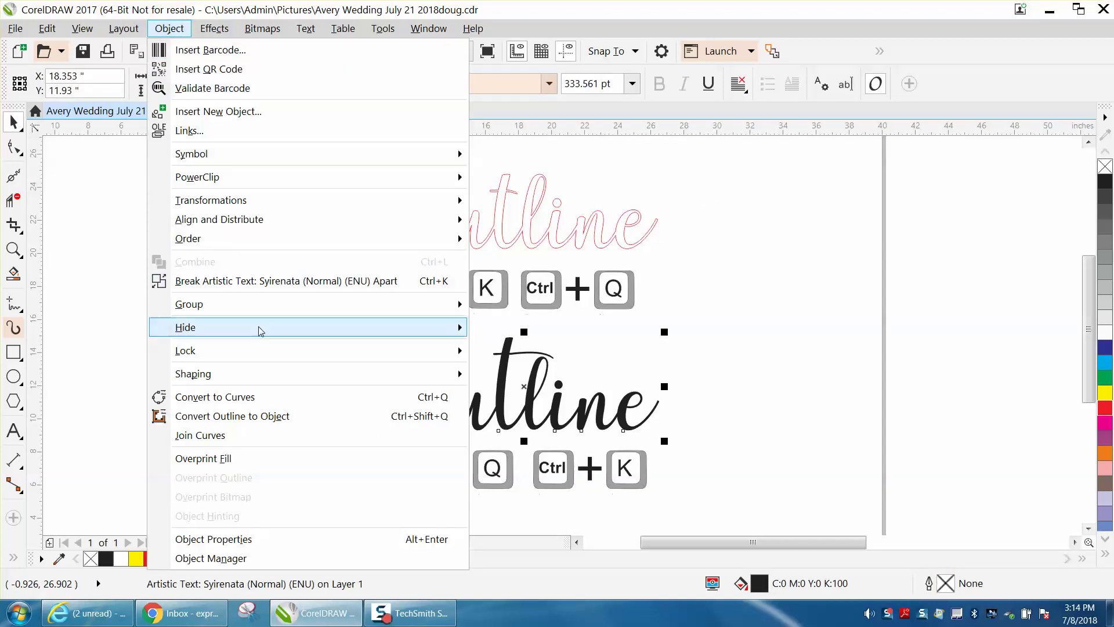
{"action": "left_click", "coordinate": [248, 398]}
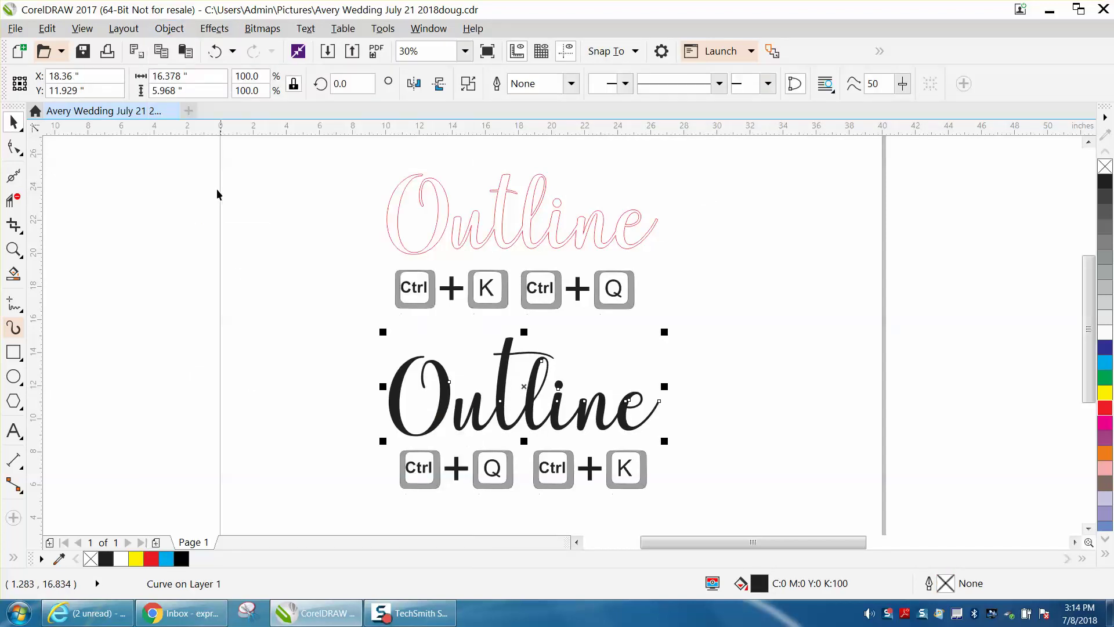
{"action": "left_click", "coordinate": [179, 30]}
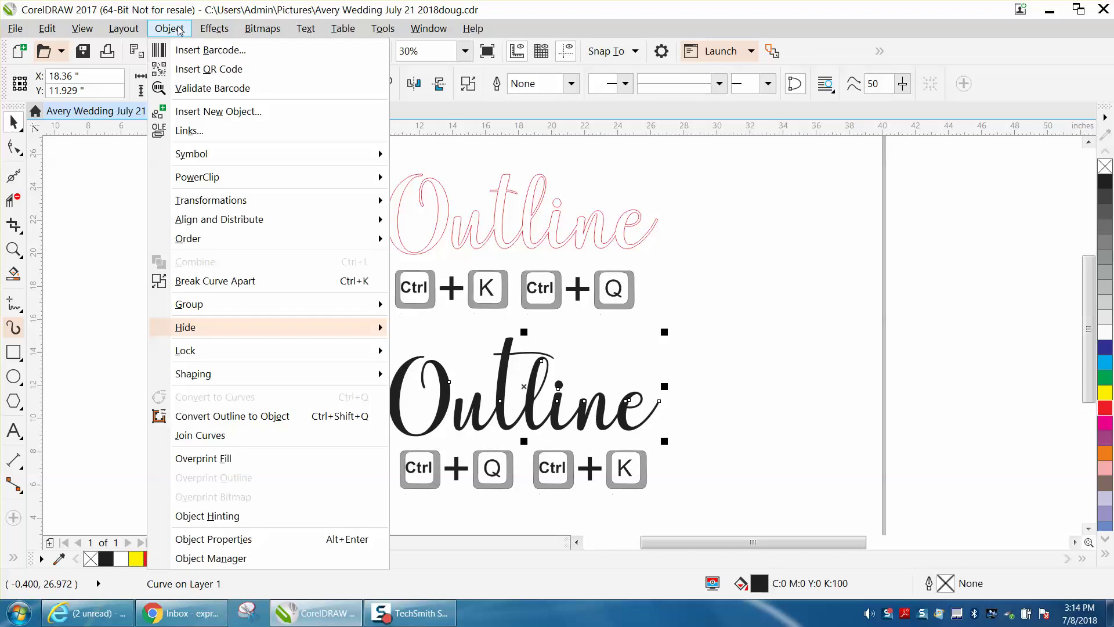
{"action": "left_click", "coordinate": [235, 285]}
Remove the pieces' fill and combine them into one curve
{"action": "left_click_drag", "start_coordinate": [350, 329], "coordinate": [699, 456]}
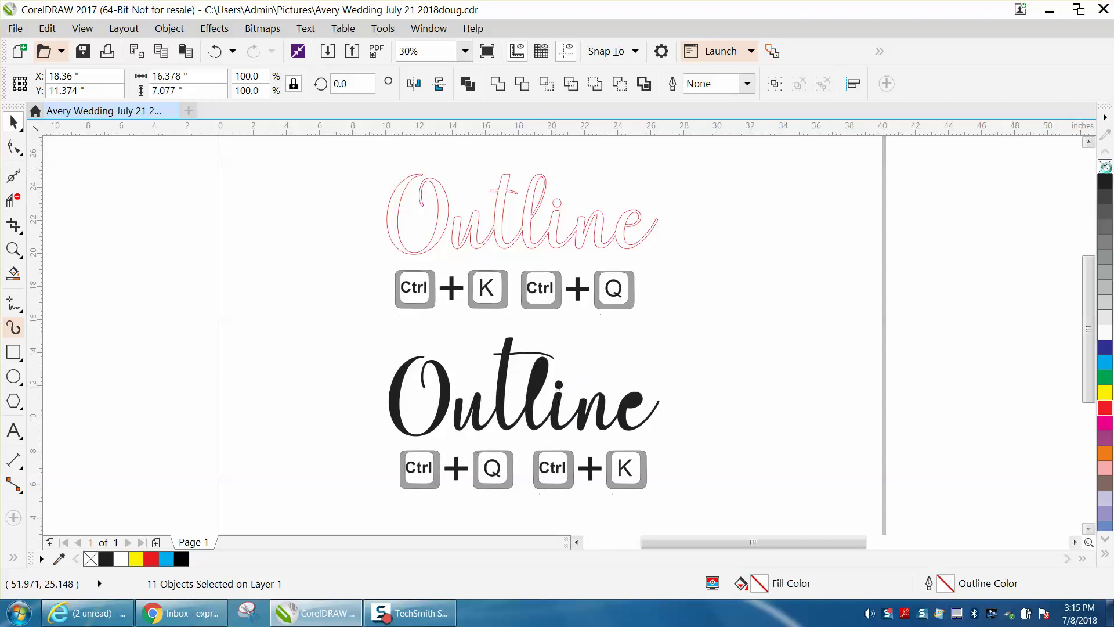
{"action": "left_click", "coordinate": [1104, 167]}
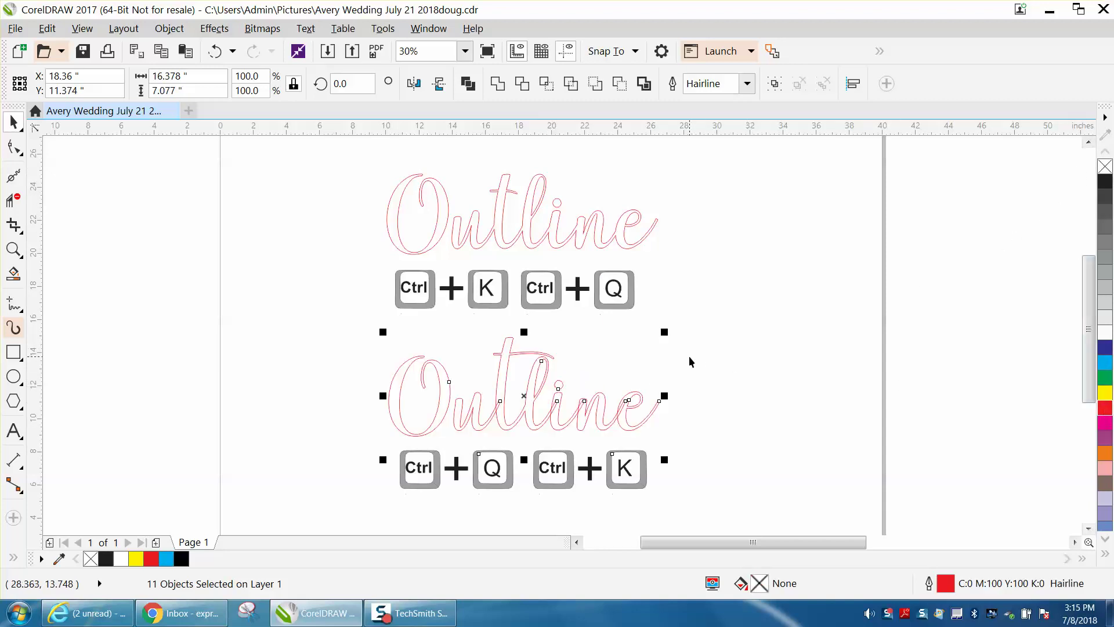
{"action": "left_click_drag", "start_coordinate": [356, 328], "coordinate": [739, 454]}
{"action": "left_click", "coordinate": [497, 84]}
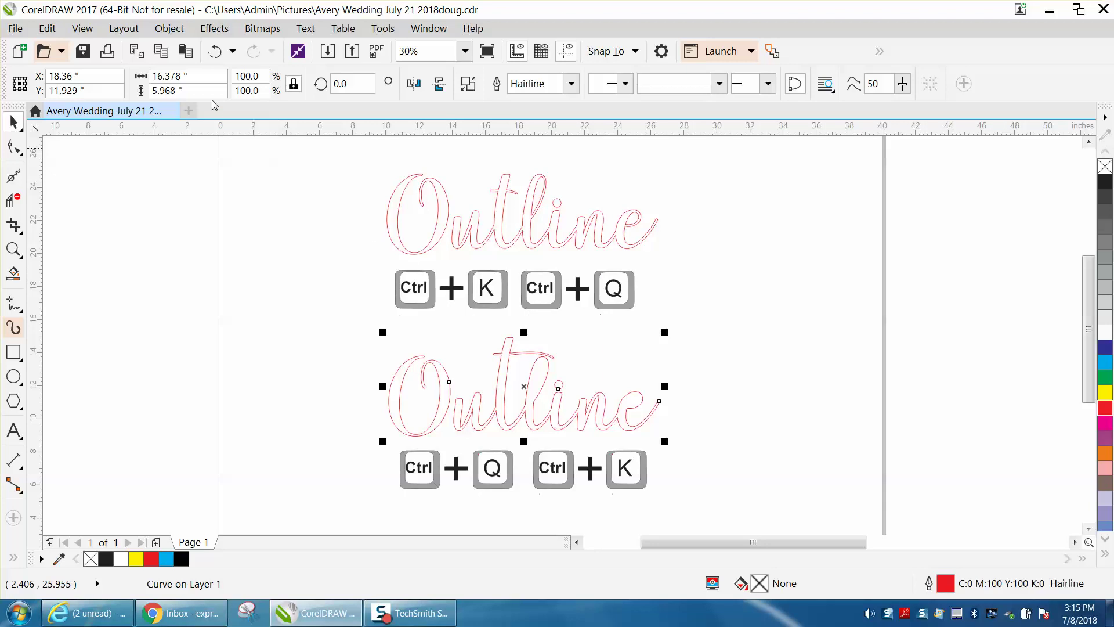
Undo the bottom word's edits back to the top word's red hairline state
{"action": "left_click", "coordinate": [218, 52]}
{"action": "left_click", "coordinate": [216, 52]}
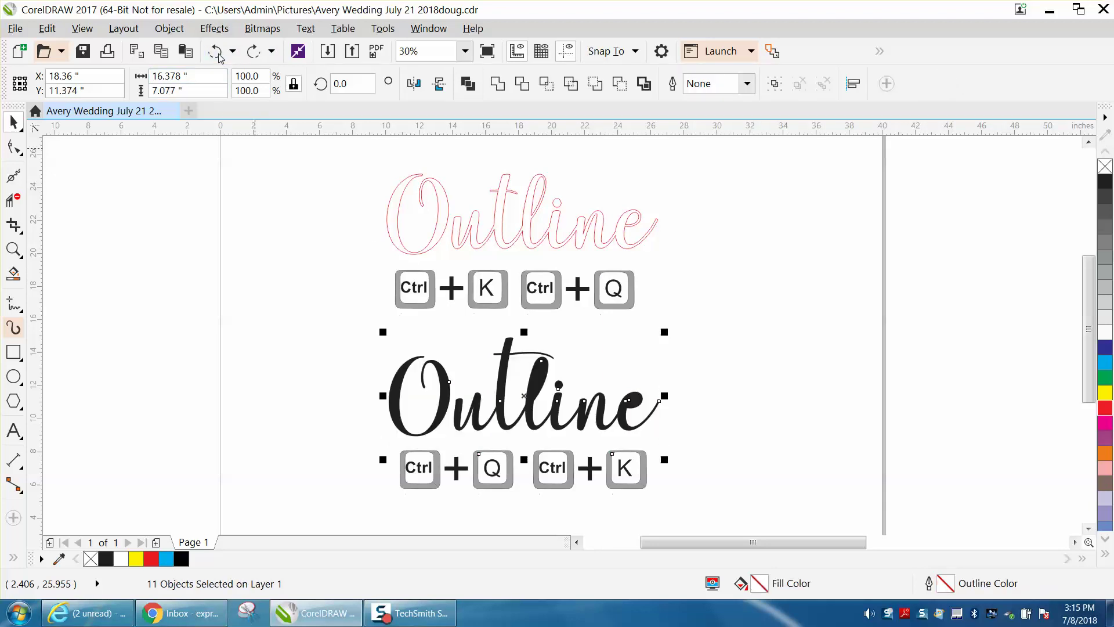
{"action": "left_click", "coordinate": [216, 52]}
{"action": "left_click", "coordinate": [216, 52]}
{"action": "left_click", "coordinate": [216, 53]}
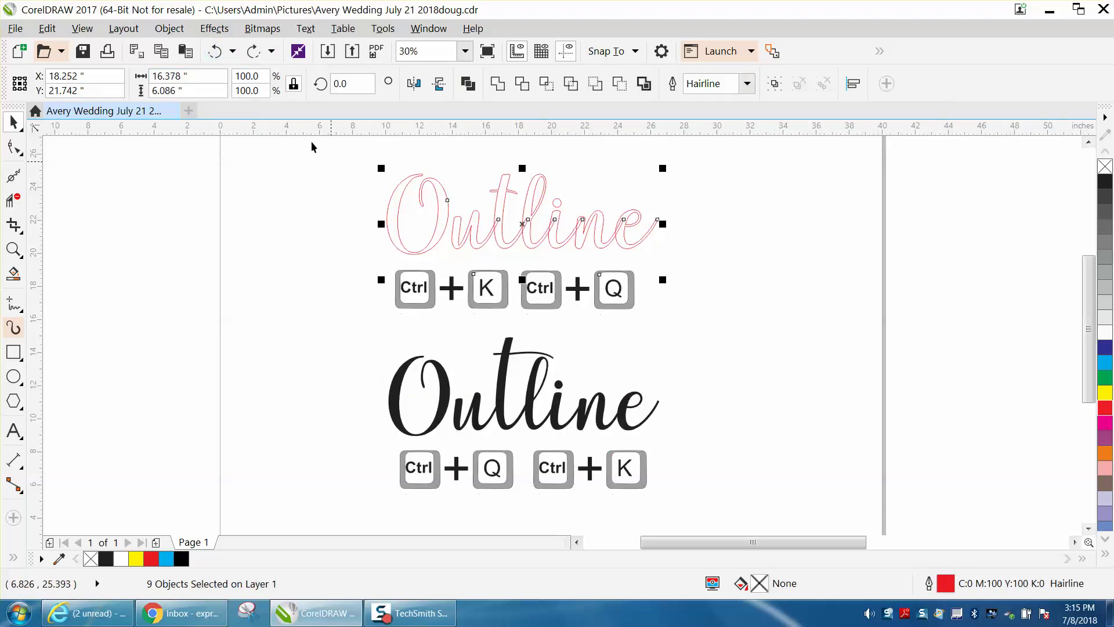
{"action": "left_click", "coordinate": [216, 52]}
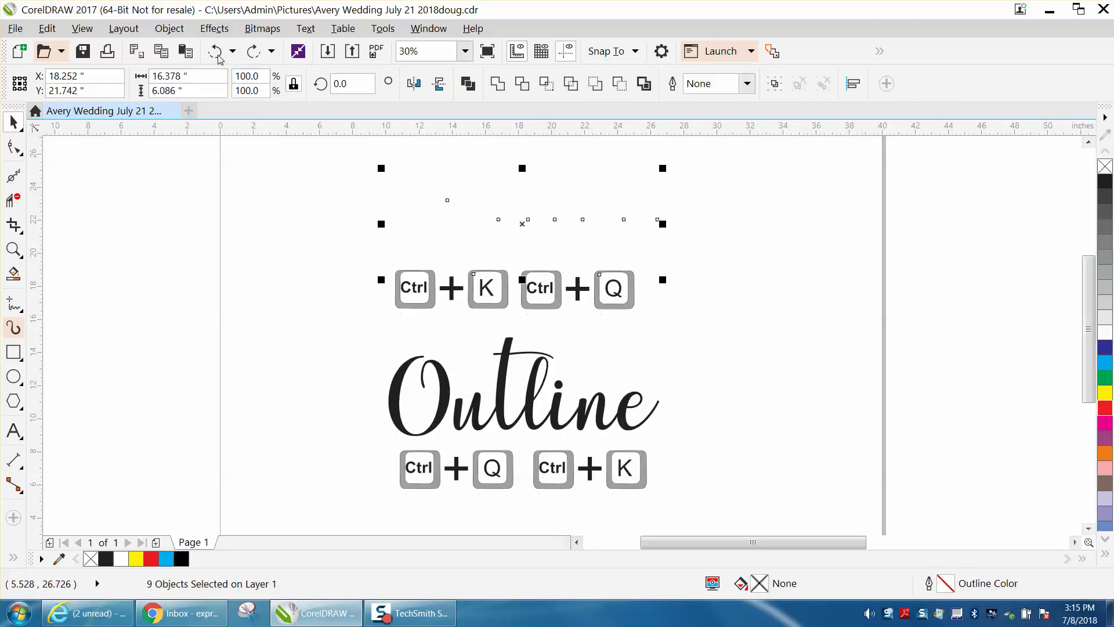
{"action": "left_click", "coordinate": [216, 53]}
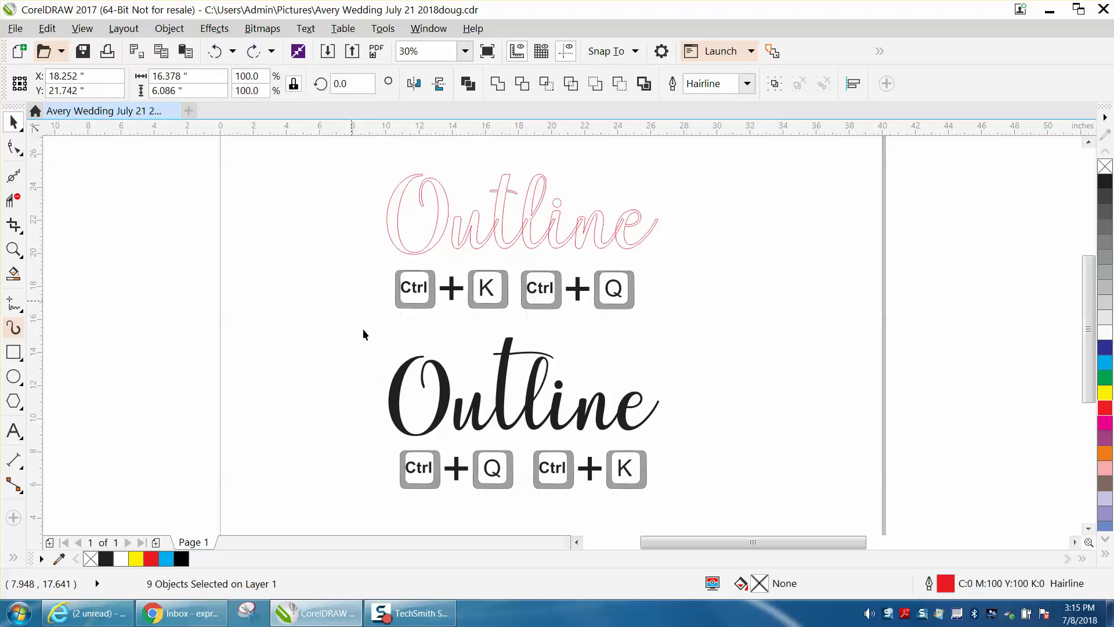
Delete the bottom Outline word and its key labels, then undo to restore it and the black fill
{"action": "left_click_drag", "start_coordinate": [351, 301], "coordinate": [757, 509]}
{"action": "key", "text": "Delete"}
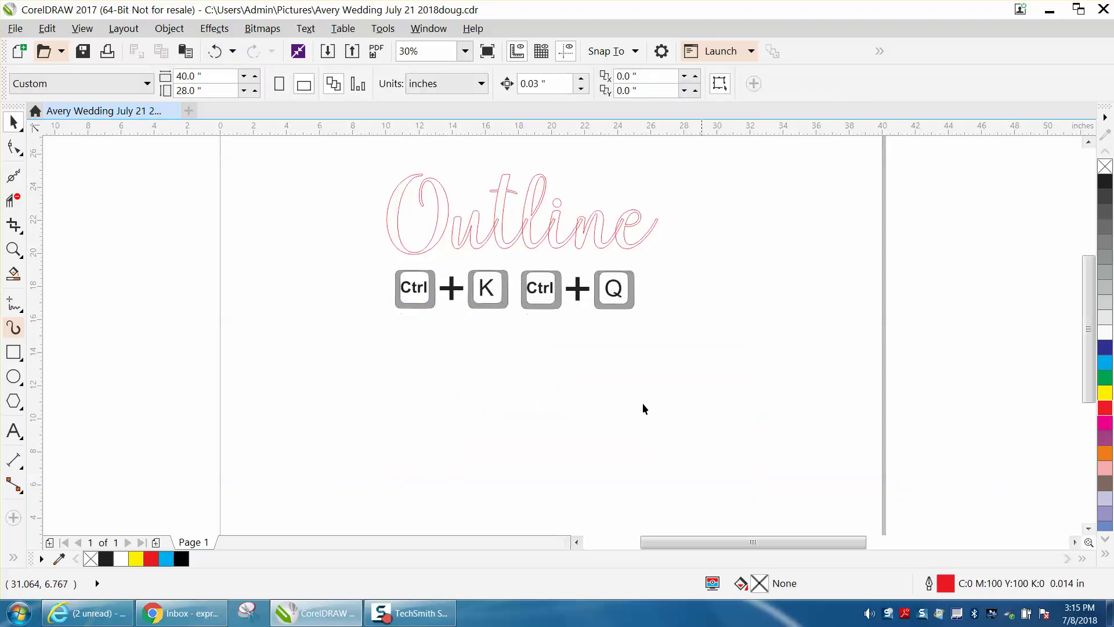
{"action": "left_click", "coordinate": [485, 249]}
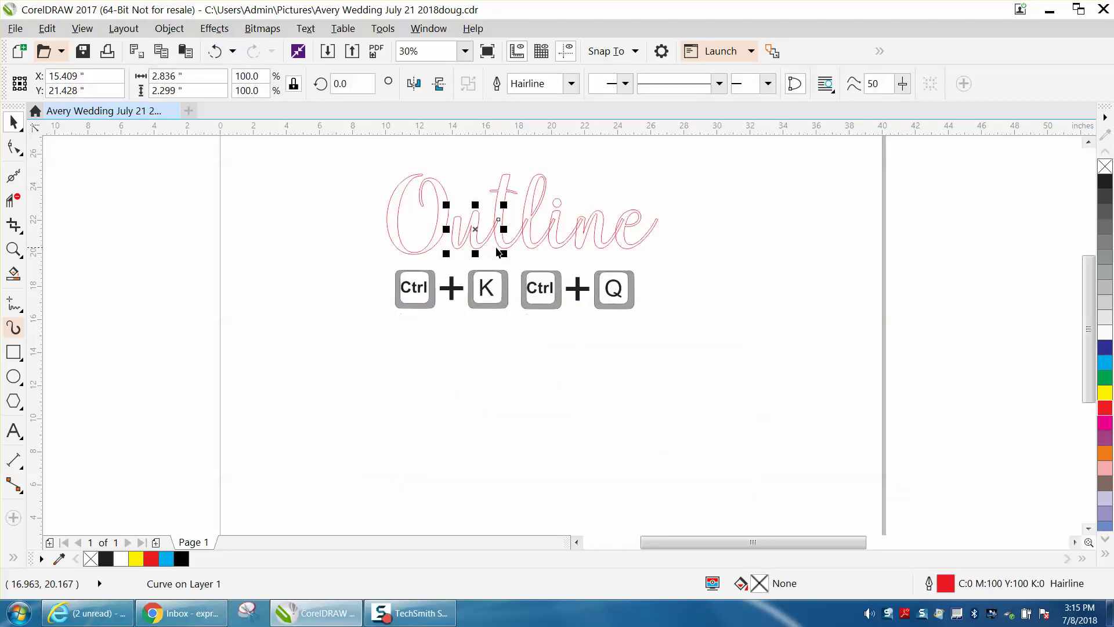
{"action": "left_click", "coordinate": [214, 52]}
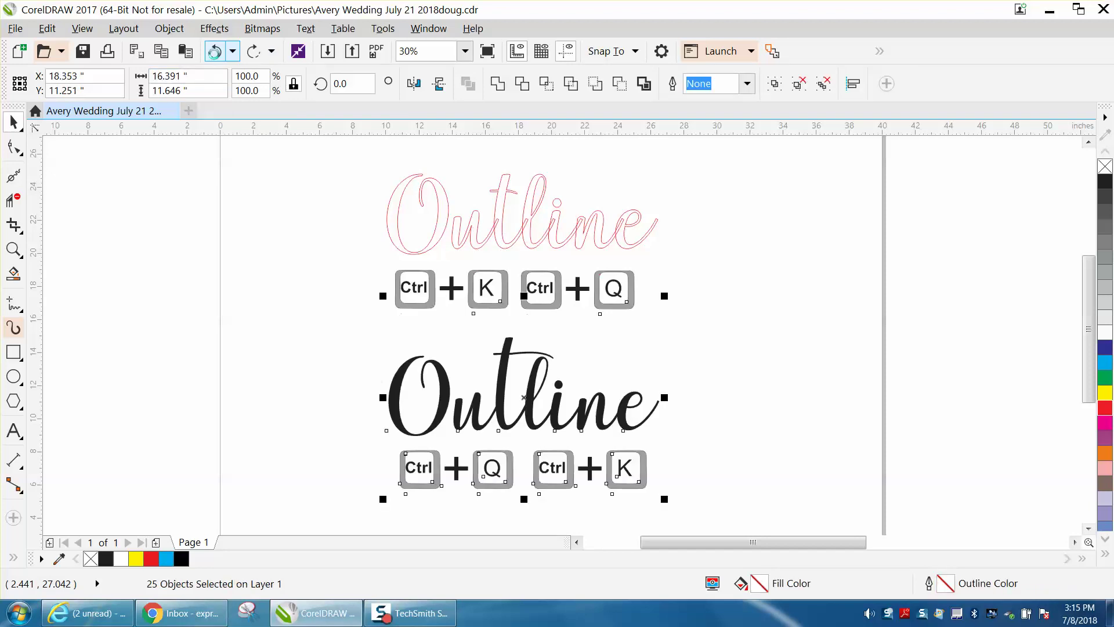
{"action": "left_click", "coordinate": [215, 51]}
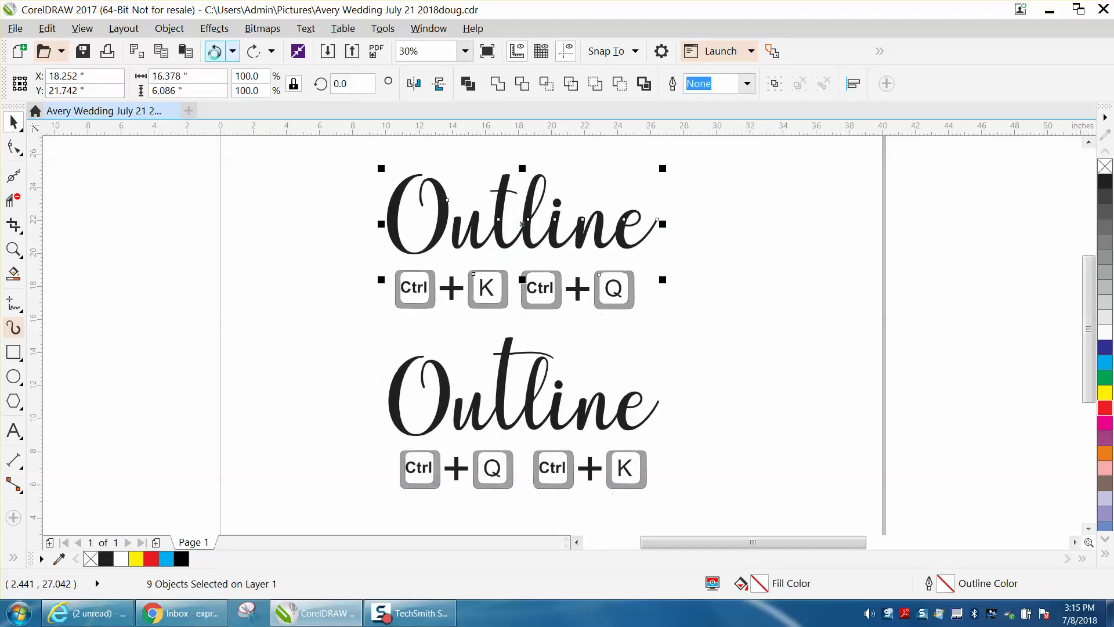
Marquee-select the lower Outline copy with its keys and delete it
{"action": "left_click", "coordinate": [314, 167]}
{"action": "left_click", "coordinate": [404, 191]}
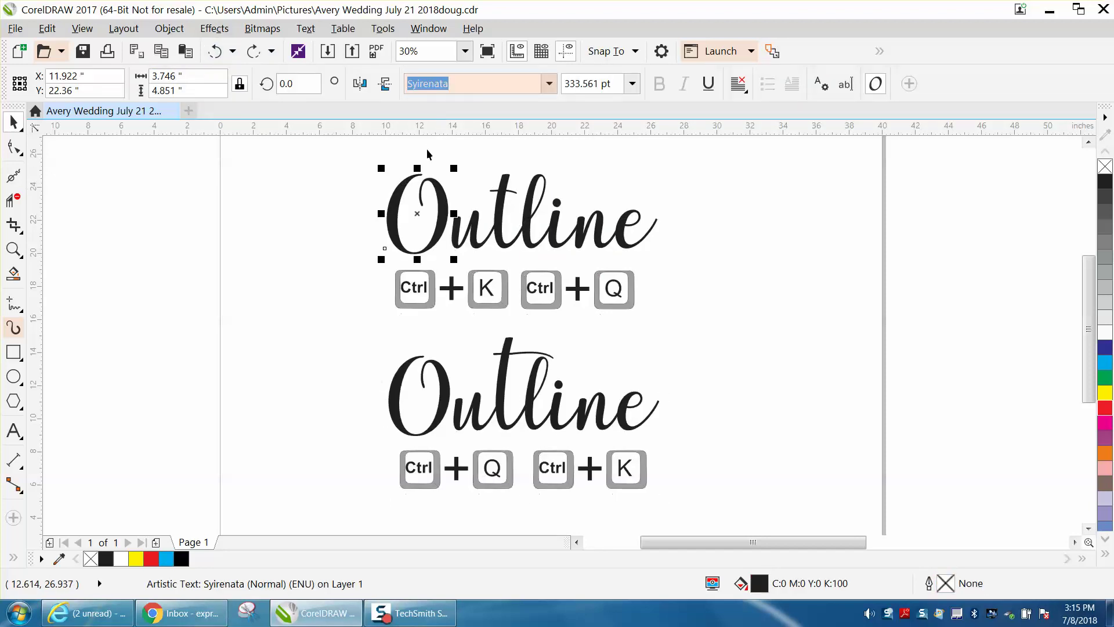
{"action": "left_click_drag", "start_coordinate": [368, 323], "coordinate": [789, 533]}
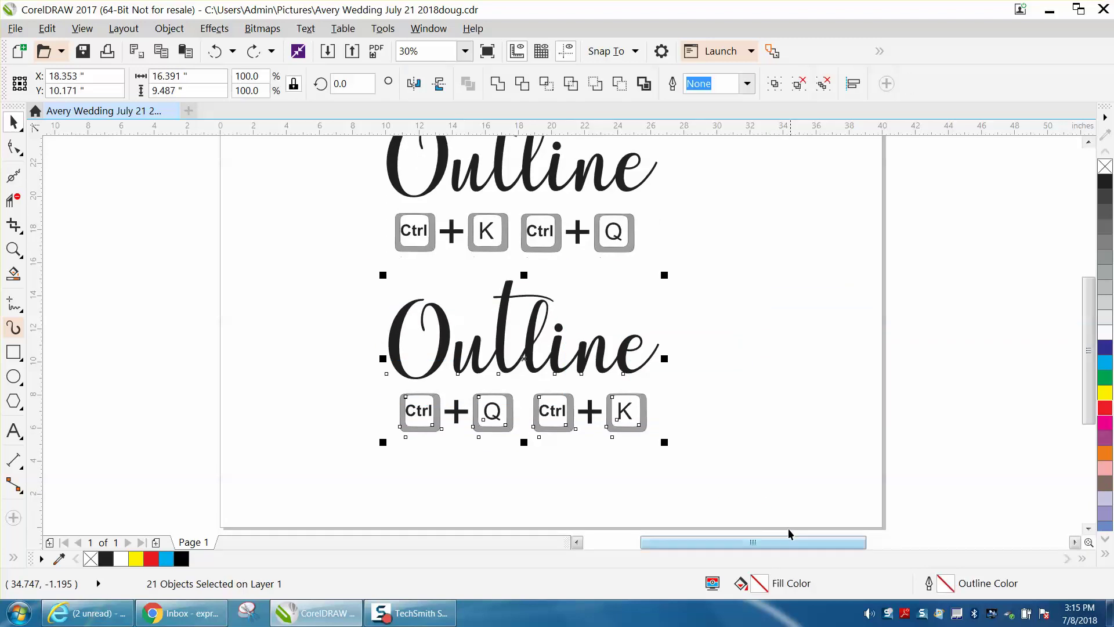
{"action": "key", "text": "Delete"}
{"action": "scroll", "coordinate": [654, 435], "scroll_direction": "down", "scroll_amount": 2}
{"action": "left_click_drag", "start_coordinate": [452, 224], "coordinate": [743, 388]}
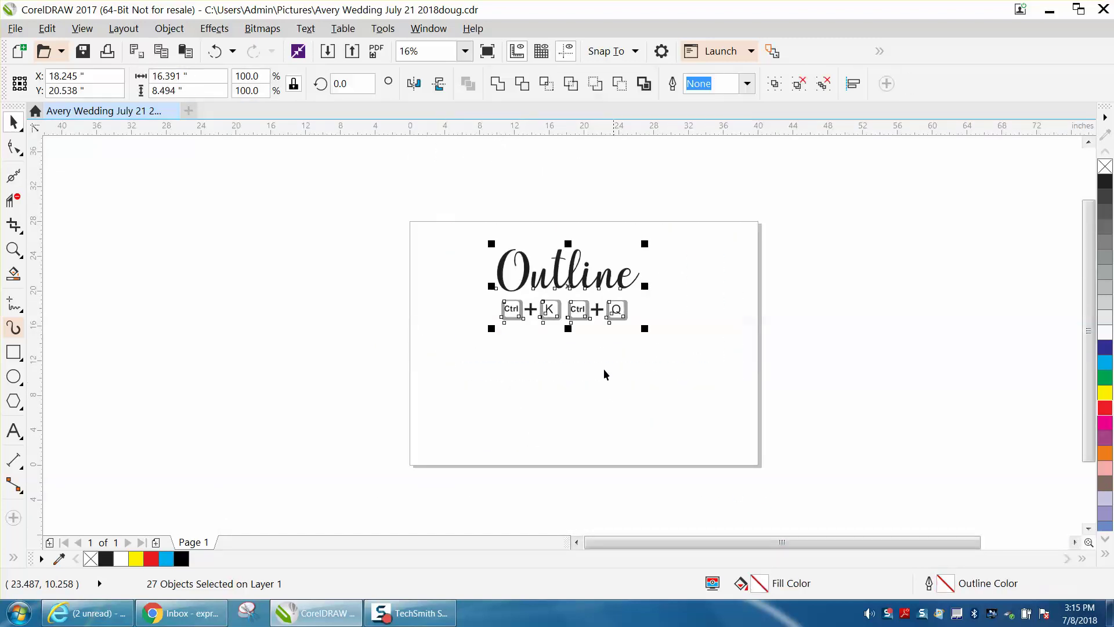
Zoom in on the remaining Outline group and select the letter O
{"action": "left_click", "coordinate": [13, 249]}
{"action": "left_click_drag", "start_coordinate": [490, 237], "coordinate": [710, 355]}
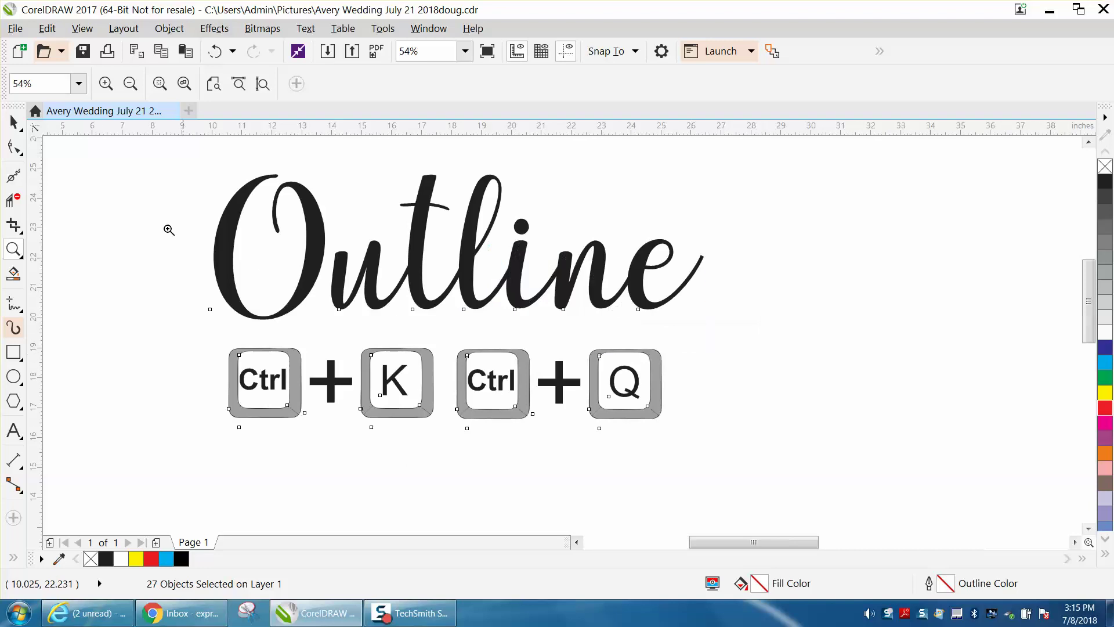
{"action": "left_click", "coordinate": [13, 122]}
{"action": "left_click", "coordinate": [329, 183]}
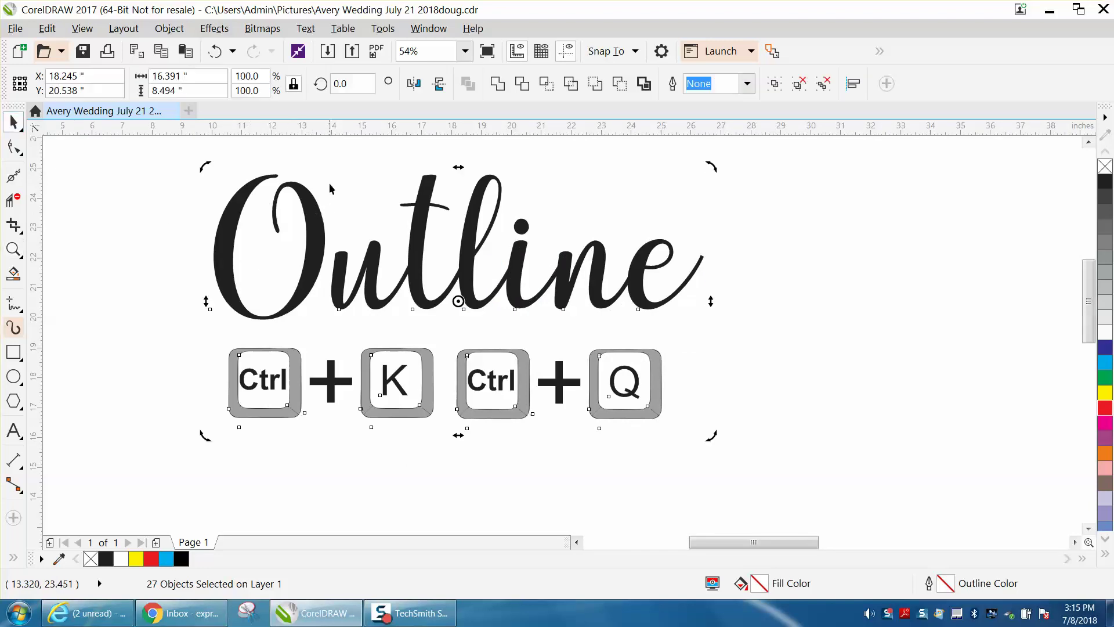
{"action": "left_click", "coordinate": [318, 210]}
{"action": "left_click", "coordinate": [318, 210]}
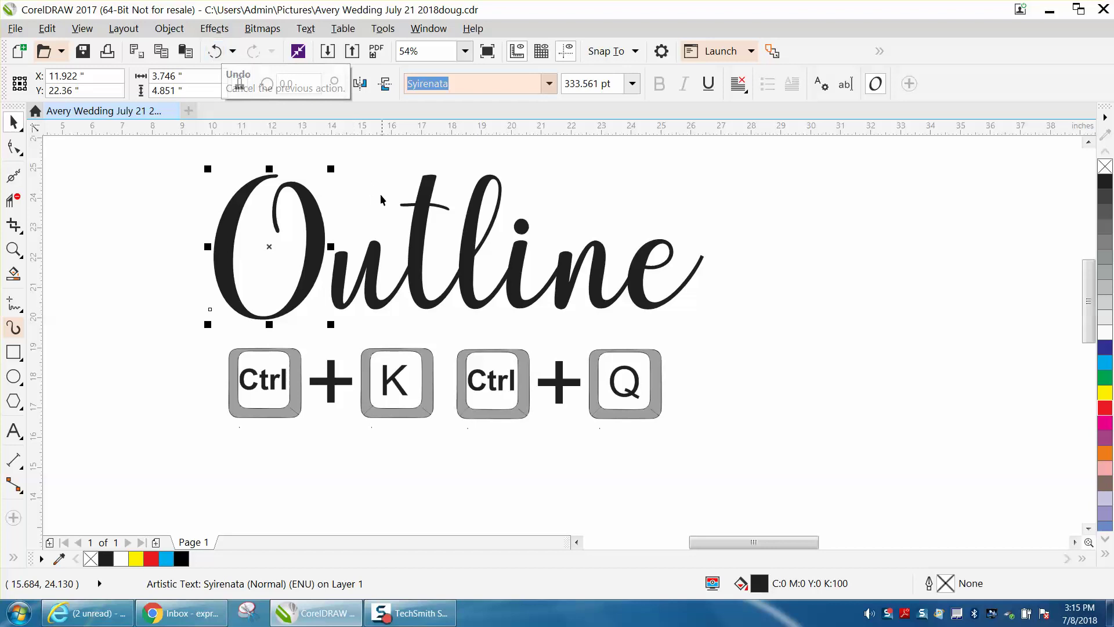
Undo four actions, then delete the lower Outline copy together with its key labels
{"action": "left_click", "coordinate": [218, 52]}
{"action": "left_click", "coordinate": [219, 52]}
{"action": "left_click", "coordinate": [219, 52]}
{"action": "left_click", "coordinate": [218, 52]}
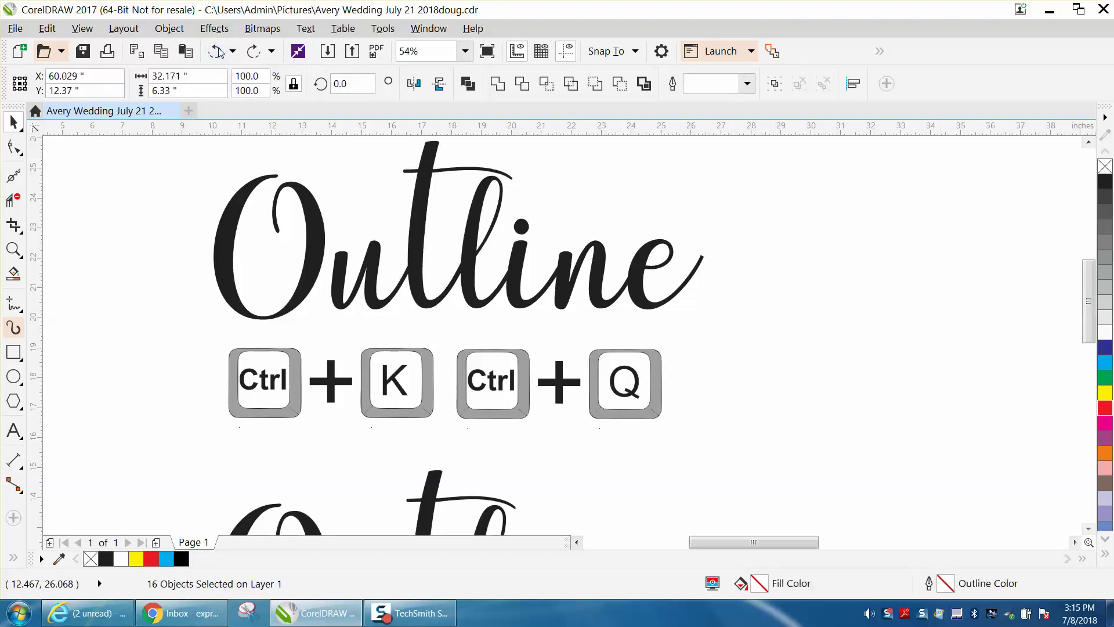
{"action": "left_click", "coordinate": [318, 223]}
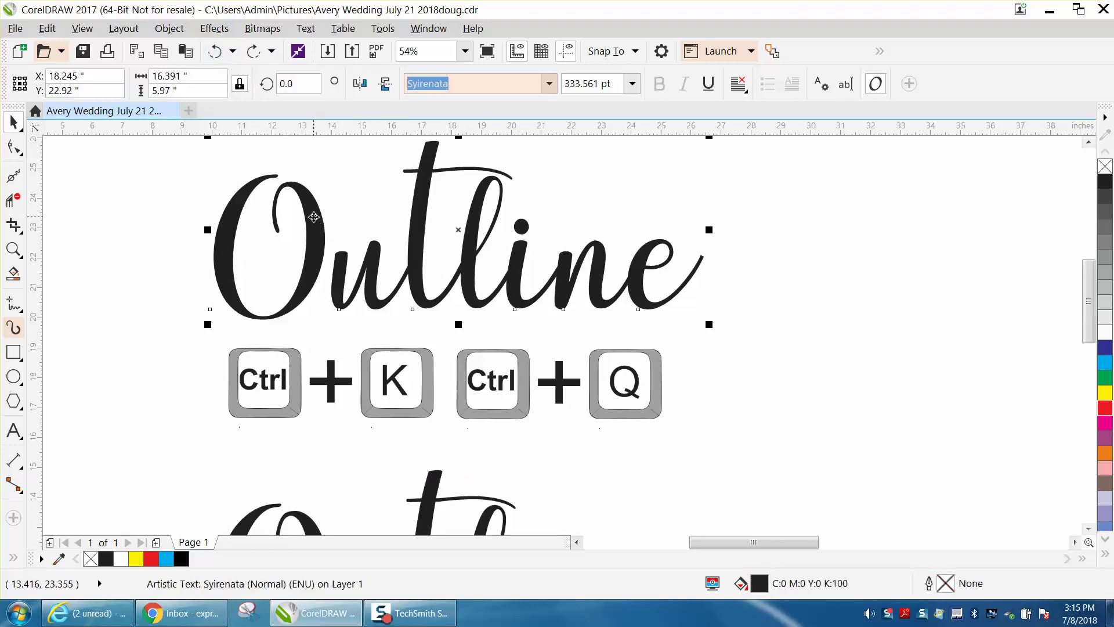
{"action": "scroll", "coordinate": [314, 217], "scroll_direction": "down", "scroll_amount": 2}
{"action": "left_click_drag", "start_coordinate": [249, 319], "coordinate": [515, 470]}
{"action": "key", "text": "Delete"}
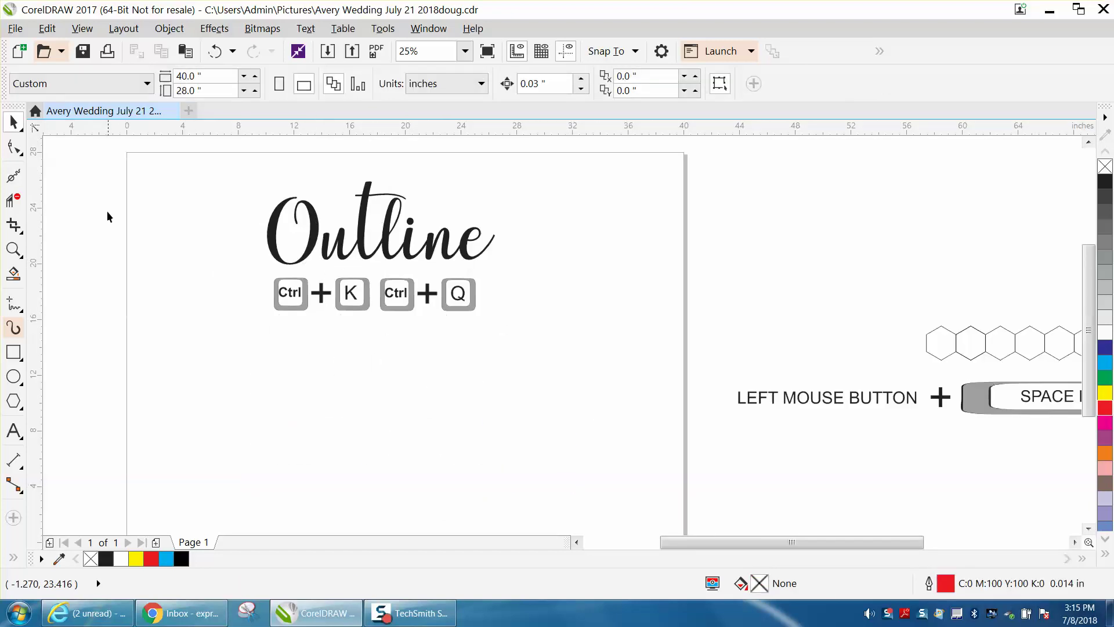
Zoom in on the Outline text, remove its fill and give it a red outline
{"action": "left_click", "coordinate": [13, 250]}
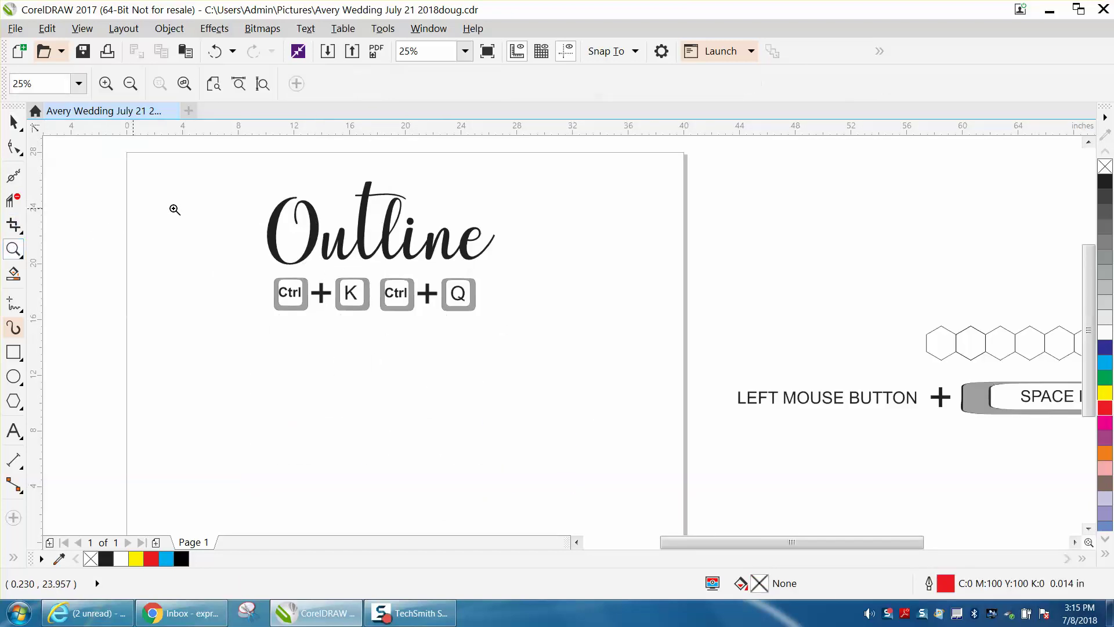
{"action": "left_click_drag", "start_coordinate": [254, 186], "coordinate": [573, 330]}
{"action": "left_click", "coordinate": [14, 122]}
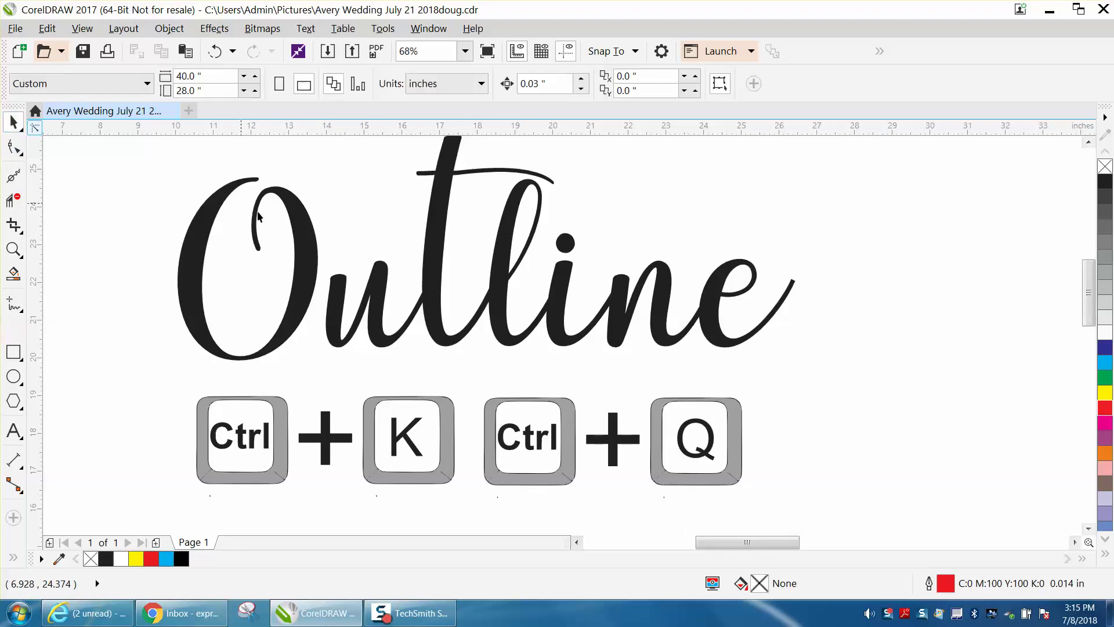
{"action": "left_click", "coordinate": [301, 224]}
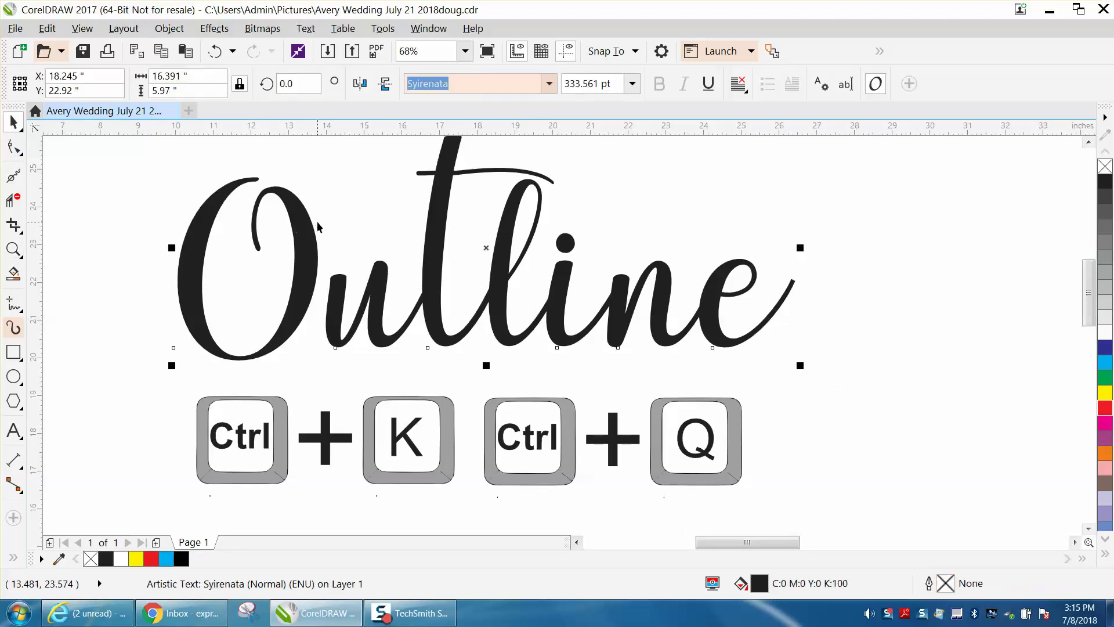
{"action": "left_click", "coordinate": [1108, 169]}
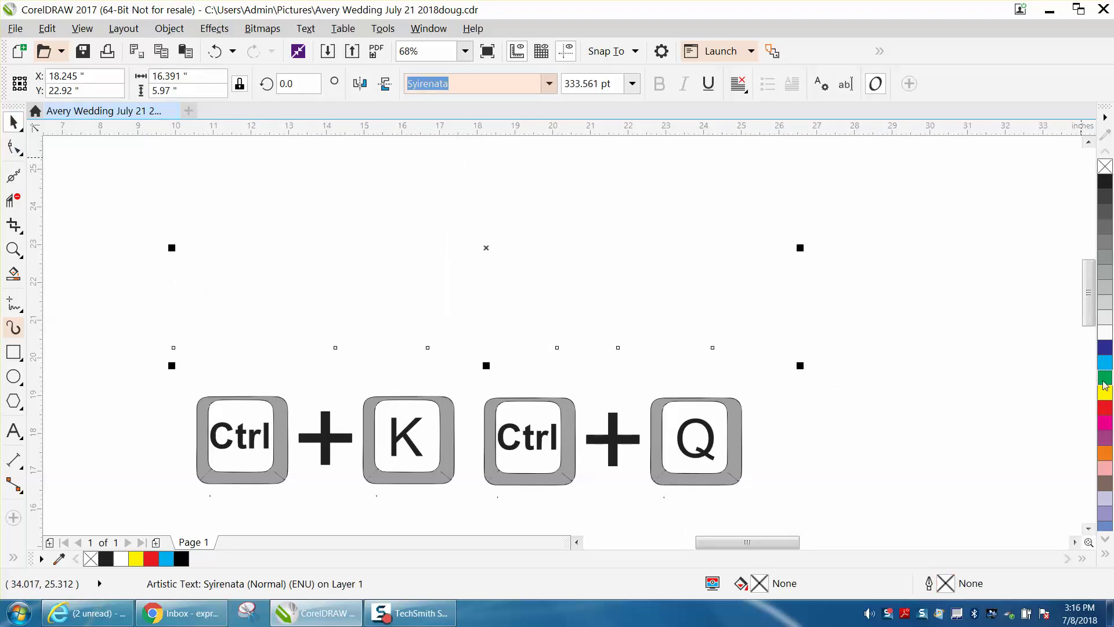
{"action": "right_click", "coordinate": [1108, 414]}
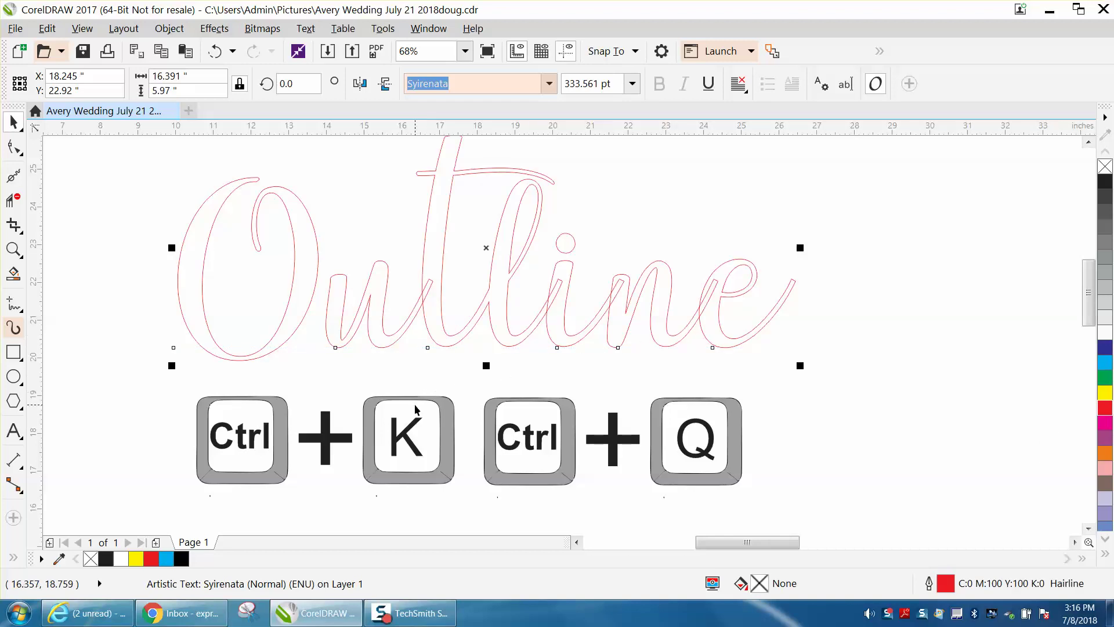
Break the Outline text into separate letters with Ctrl+K, nudge the O, and select the letter i
{"action": "key", "text": "ctrl+k"}
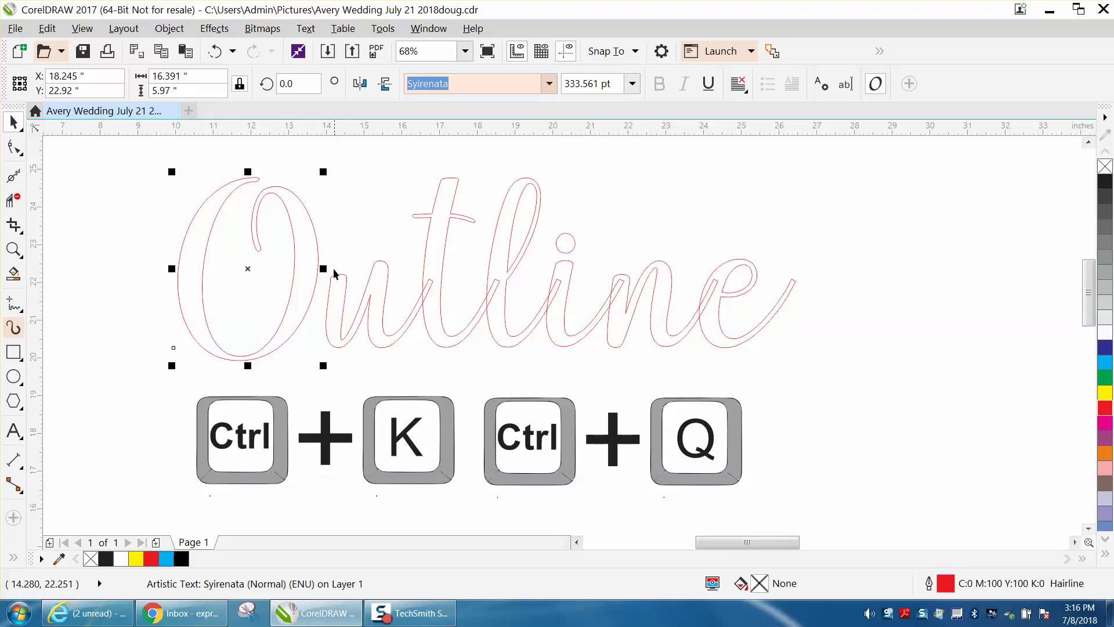
{"action": "mouse_move", "coordinate": [325, 264]}
{"action": "left_mouse_down"}
{"action": "mouse_move", "coordinate": [335, 271]}
{"action": "mouse_move", "coordinate": [338, 259]}
{"action": "left_mouse_up"}
{"action": "left_click", "coordinate": [566, 252]}
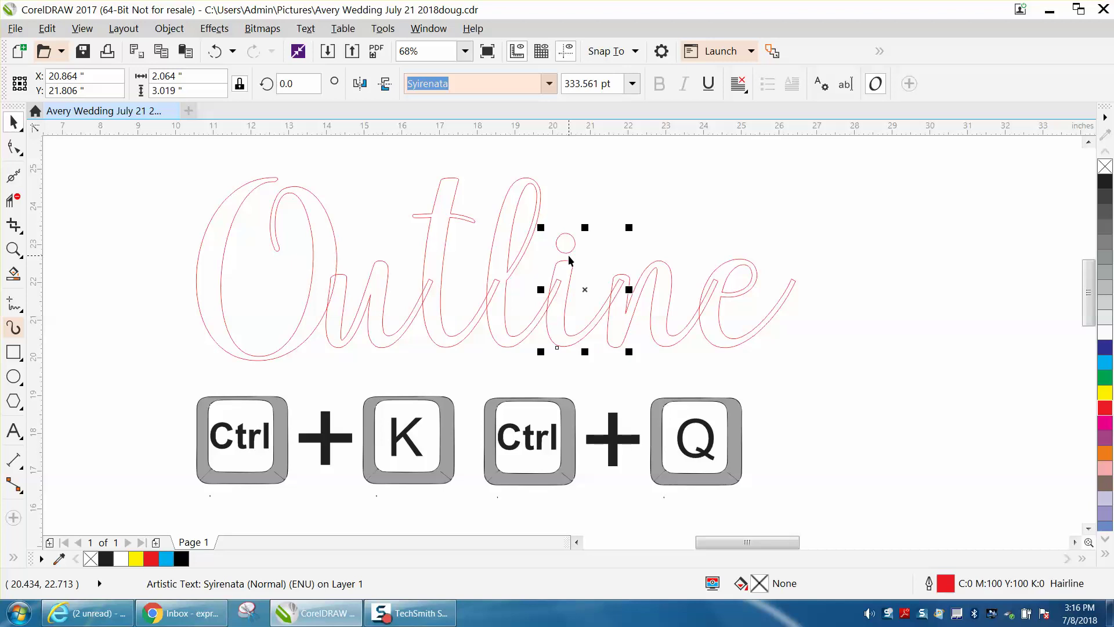
{"action": "left_click", "coordinate": [579, 251]}
{"action": "left_click", "coordinate": [576, 247]}
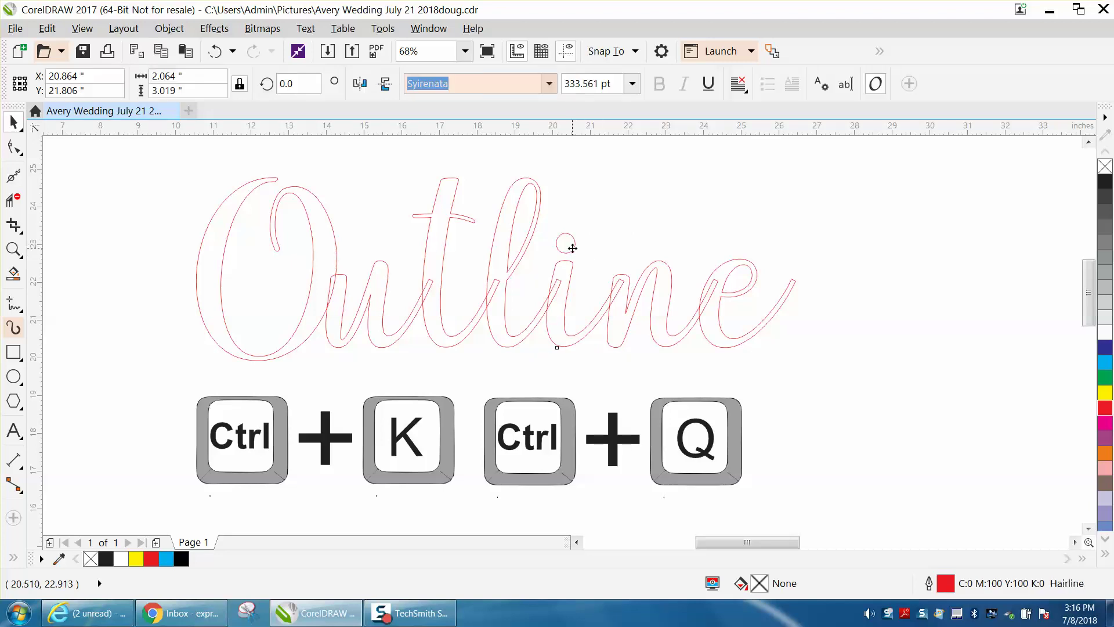
{"action": "left_click_drag", "start_coordinate": [659, 205], "coordinate": [517, 382]}
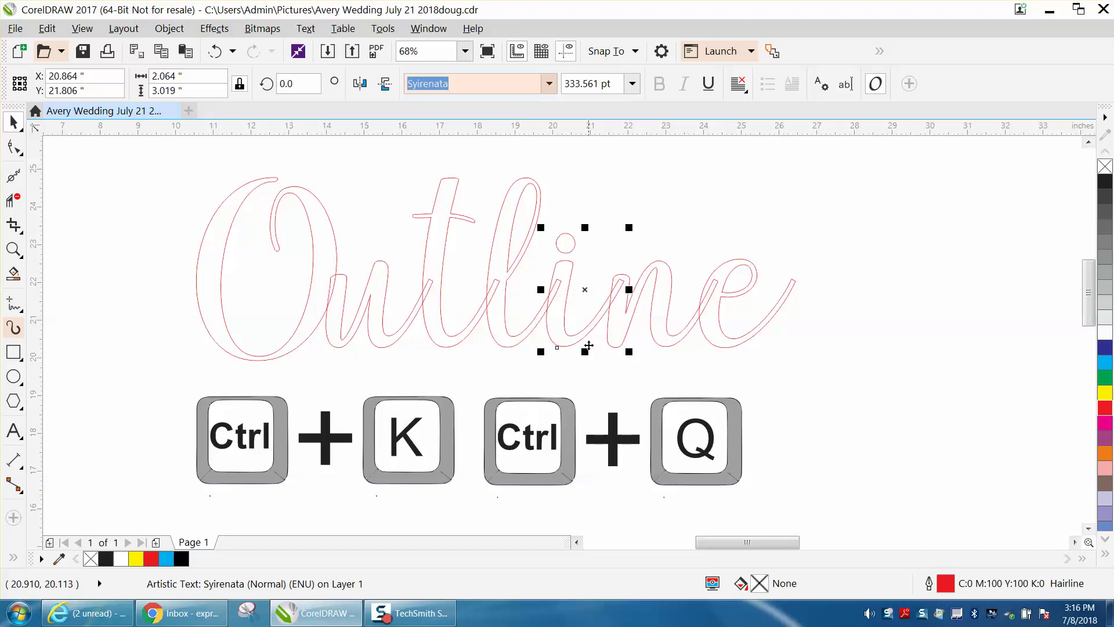
{"action": "left_click", "coordinate": [600, 252]}
{"action": "left_click", "coordinate": [571, 253]}
Convert the letter i to curves so its nodes become editable
{"action": "left_click", "coordinate": [169, 28]}
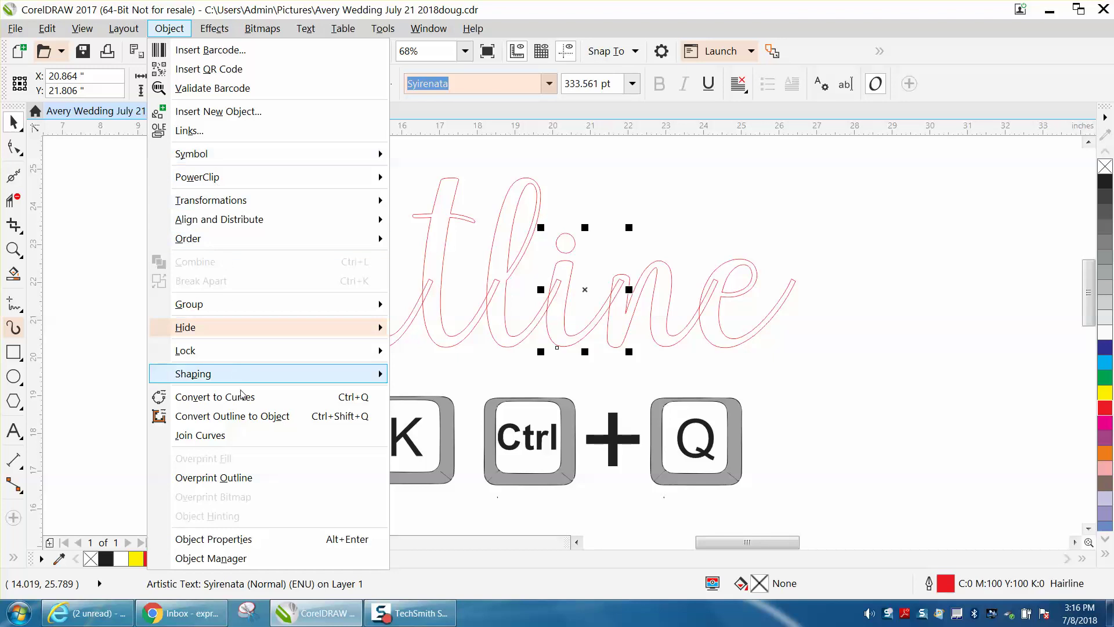
{"action": "left_click", "coordinate": [245, 400]}
{"action": "left_click", "coordinate": [583, 215]}
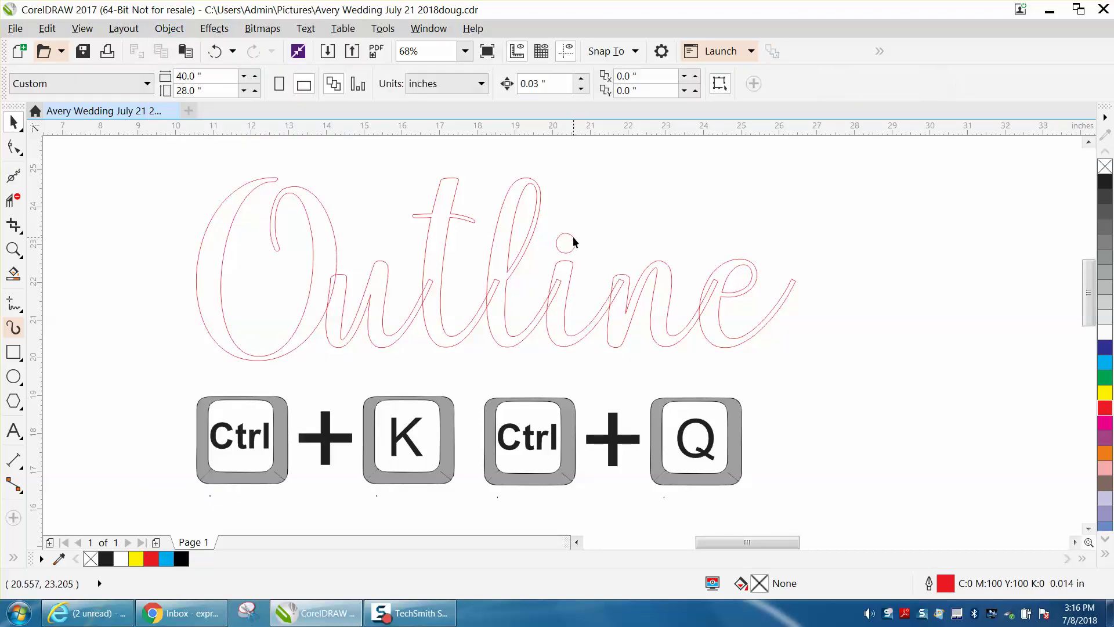
{"action": "left_click", "coordinate": [573, 235]}
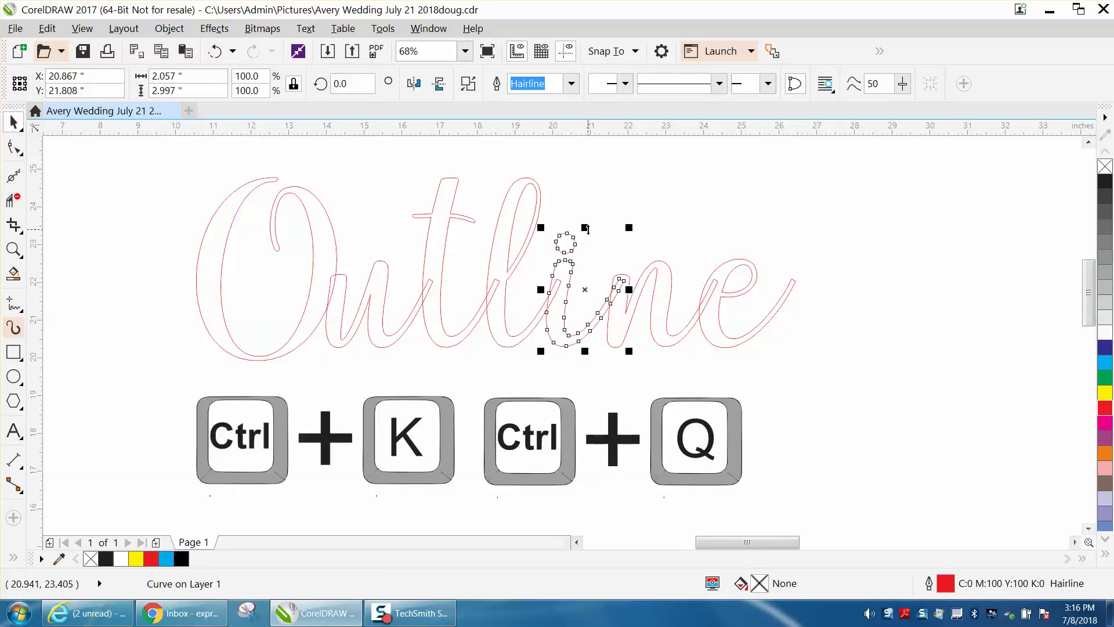
Split the i into dot and stem and move the dot slightly down toward the stem
{"action": "key", "text": "ctrl+k"}
{"action": "left_click", "coordinate": [597, 222]}
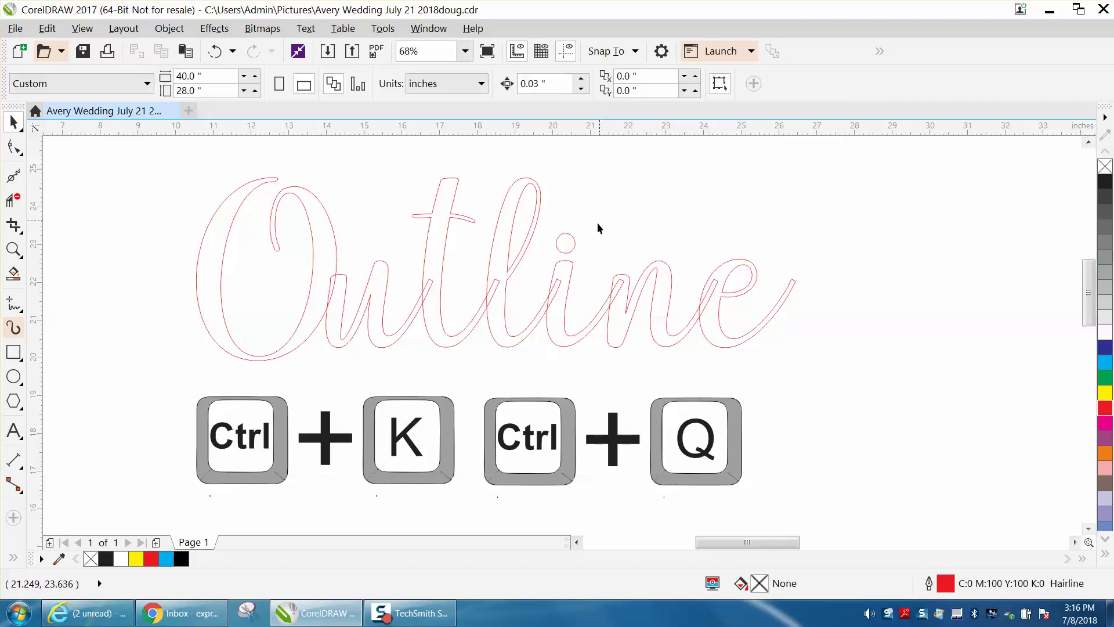
{"action": "left_click", "coordinate": [574, 243]}
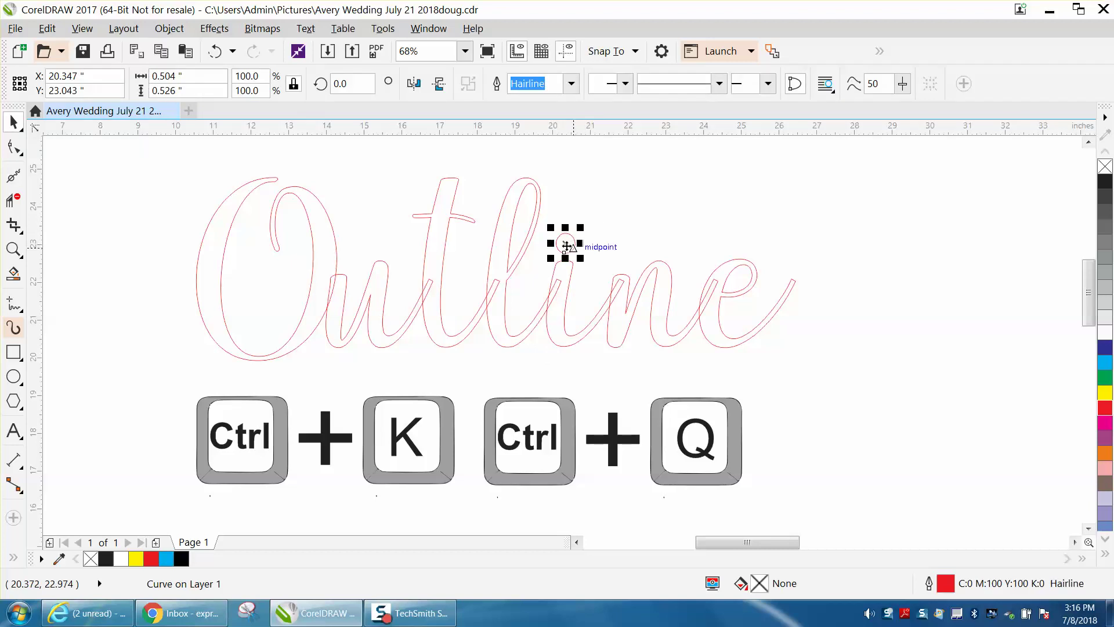
{"action": "left_click_drag", "start_coordinate": [567, 244], "coordinate": [567, 254]}
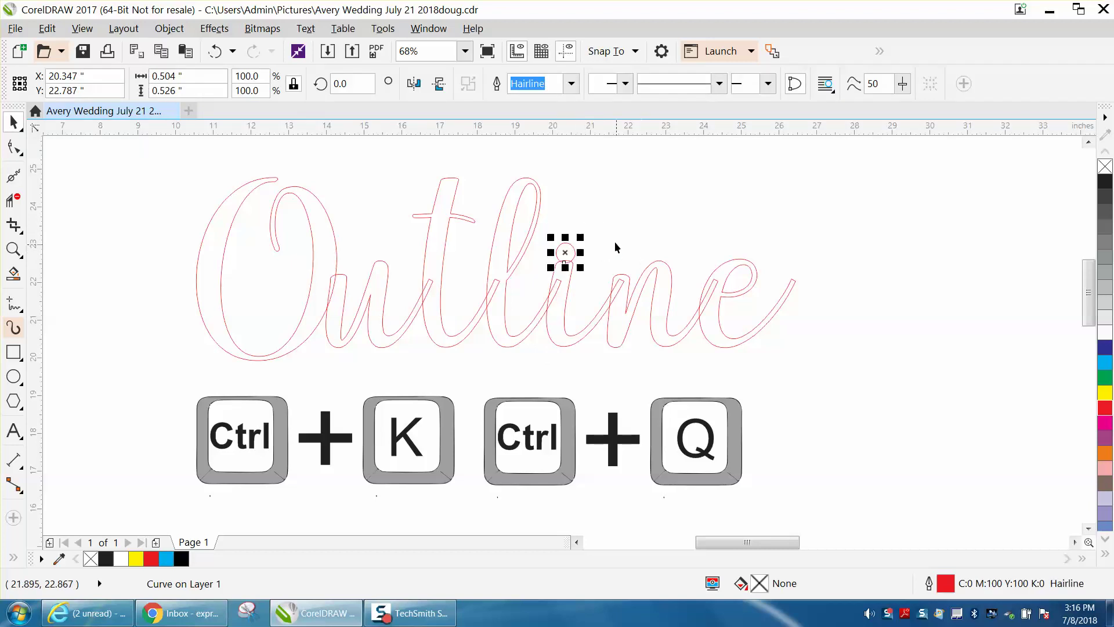
{"action": "left_click", "coordinate": [625, 253]}
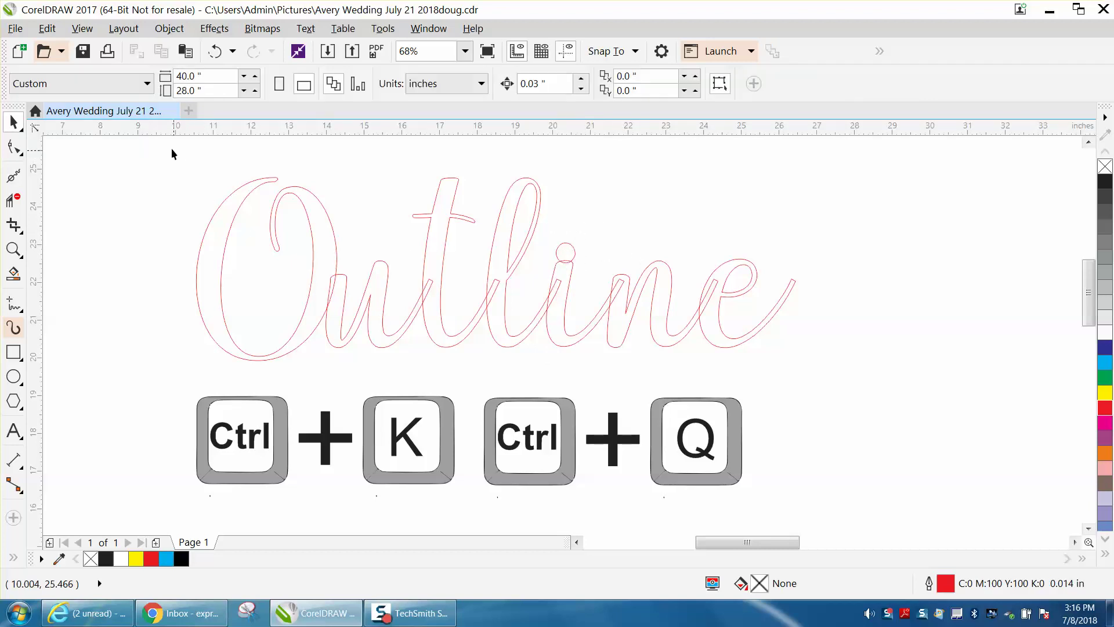
Select all eight Outline pieces and weld them into one curve
{"action": "left_click_drag", "start_coordinate": [172, 149], "coordinate": [186, 235]}
{"action": "left_click_drag", "start_coordinate": [642, 371], "coordinate": [872, 389]}
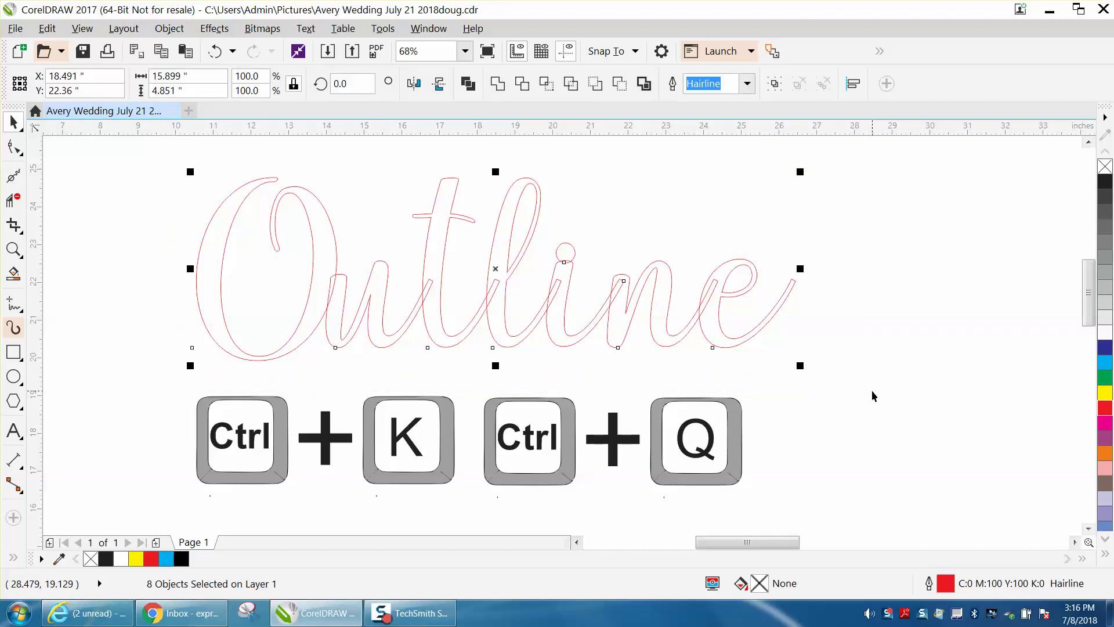
{"action": "left_click", "coordinate": [865, 335]}
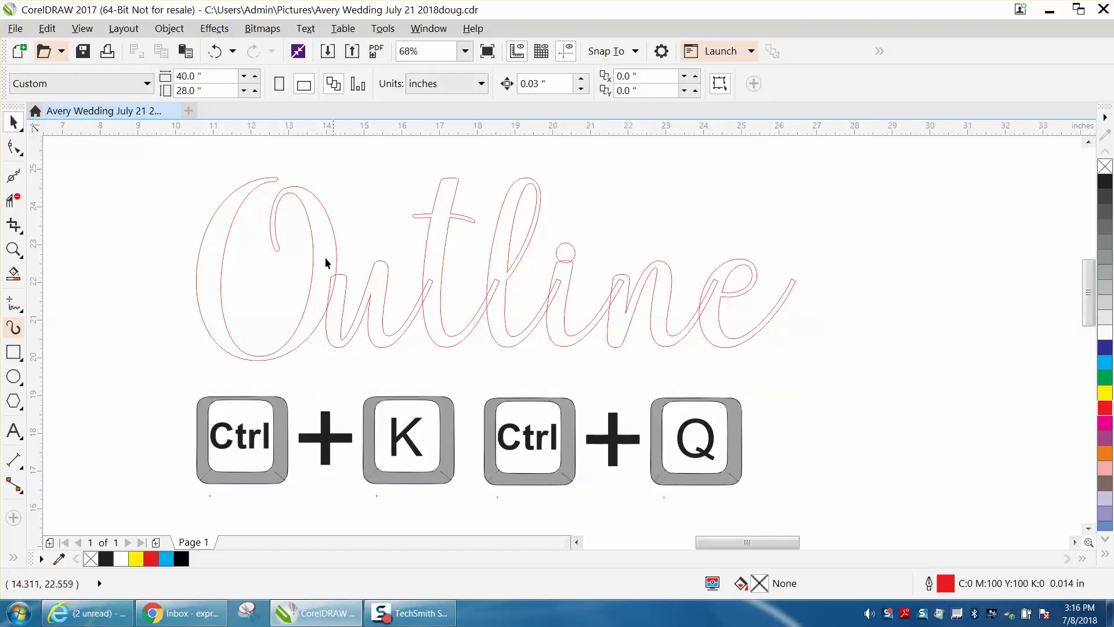
{"action": "left_click_drag", "start_coordinate": [169, 149], "coordinate": [622, 330]}
{"action": "left_click_drag", "start_coordinate": [870, 386], "coordinate": [870, 385]}
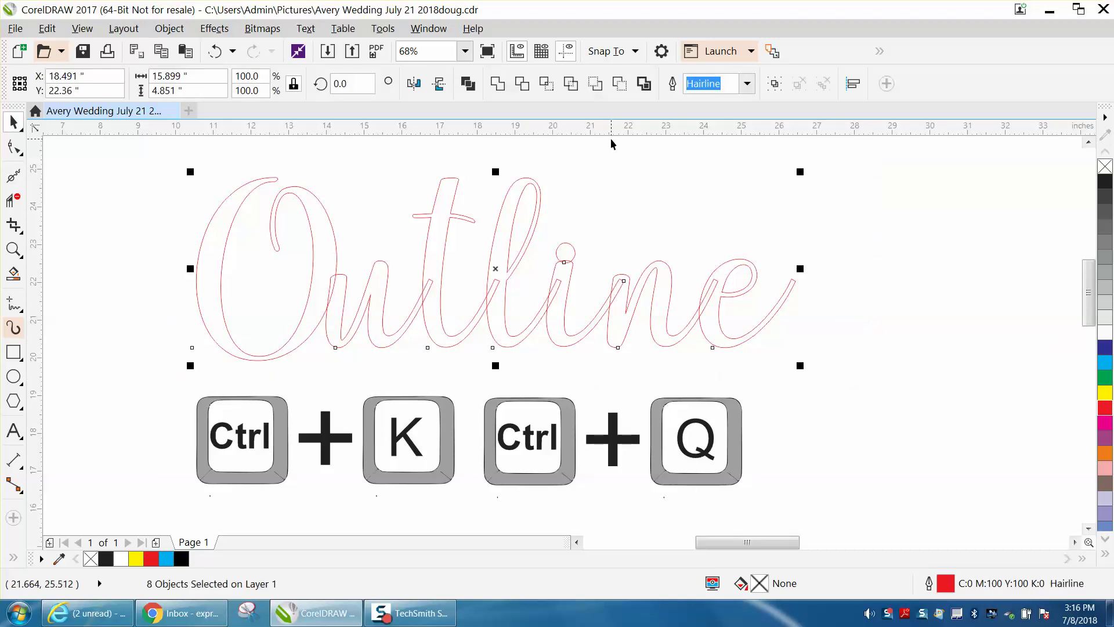
{"action": "left_click", "coordinate": [498, 87]}
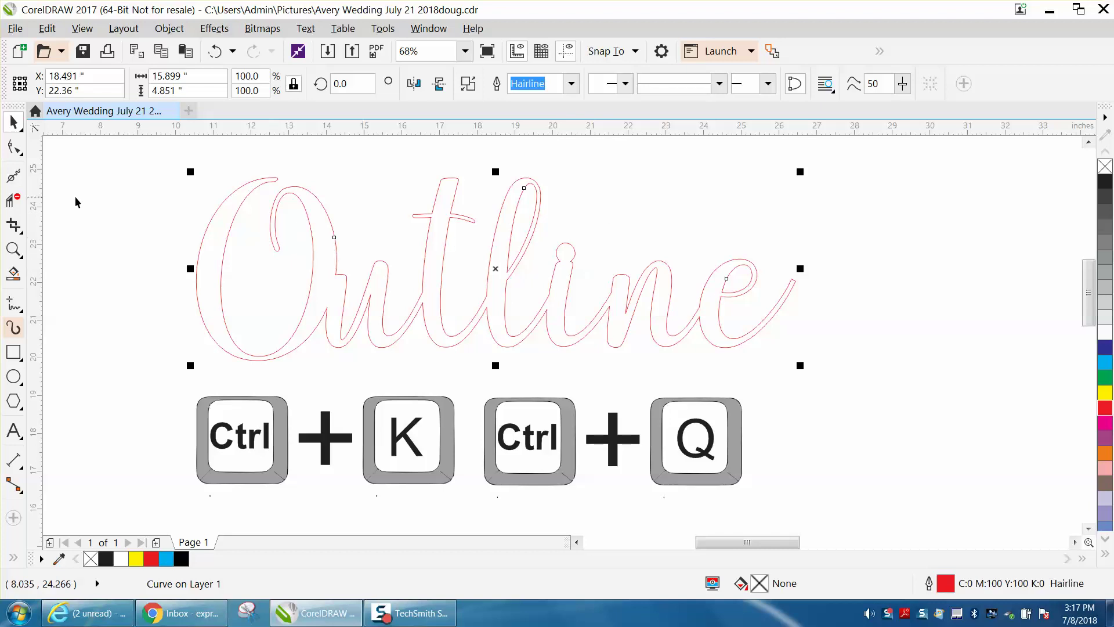
Zoom in on the li letters, show the curve's nodes, and undo a trial node deletion on the dot
{"action": "left_click", "coordinate": [13, 249]}
{"action": "left_click_drag", "start_coordinate": [527, 223], "coordinate": [676, 297]}
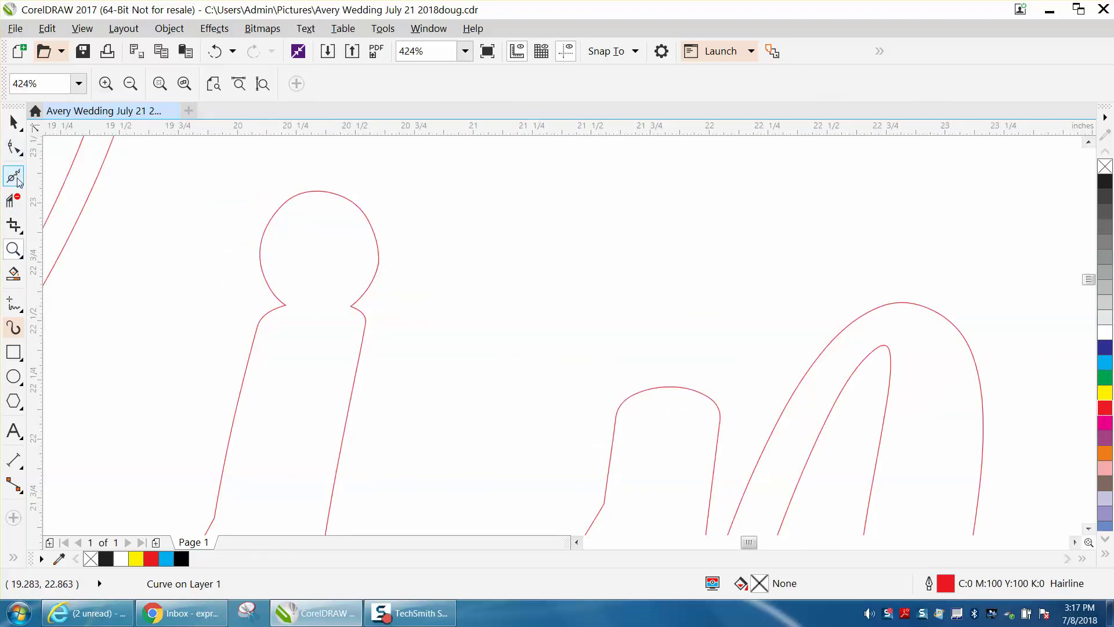
{"action": "left_click", "coordinate": [23, 155]}
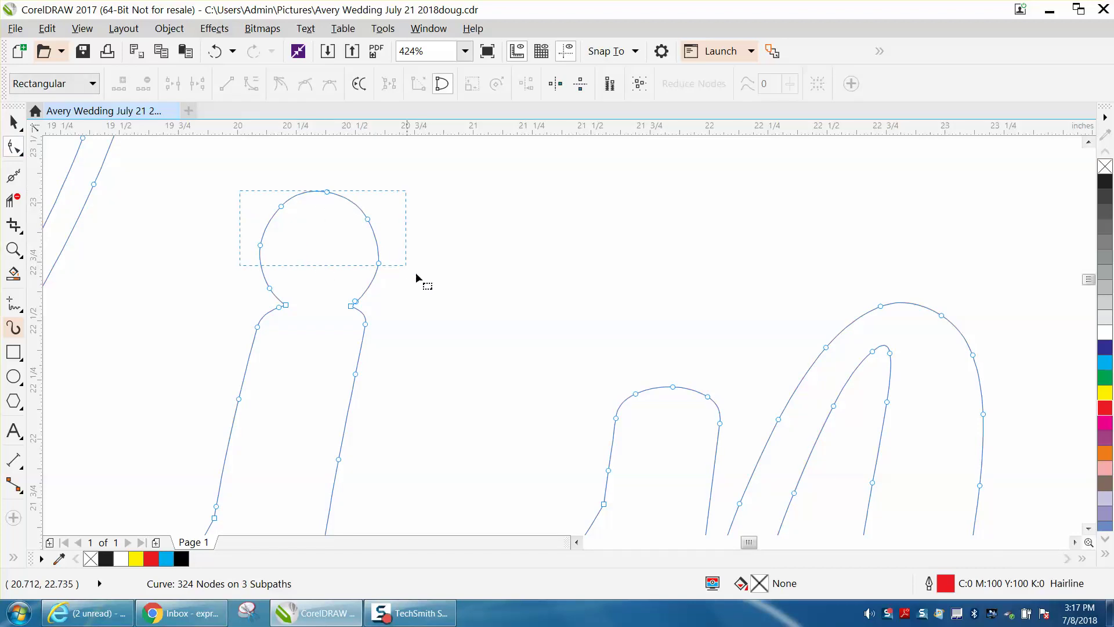
{"action": "left_click_drag", "start_coordinate": [415, 273], "coordinate": [381, 266]}
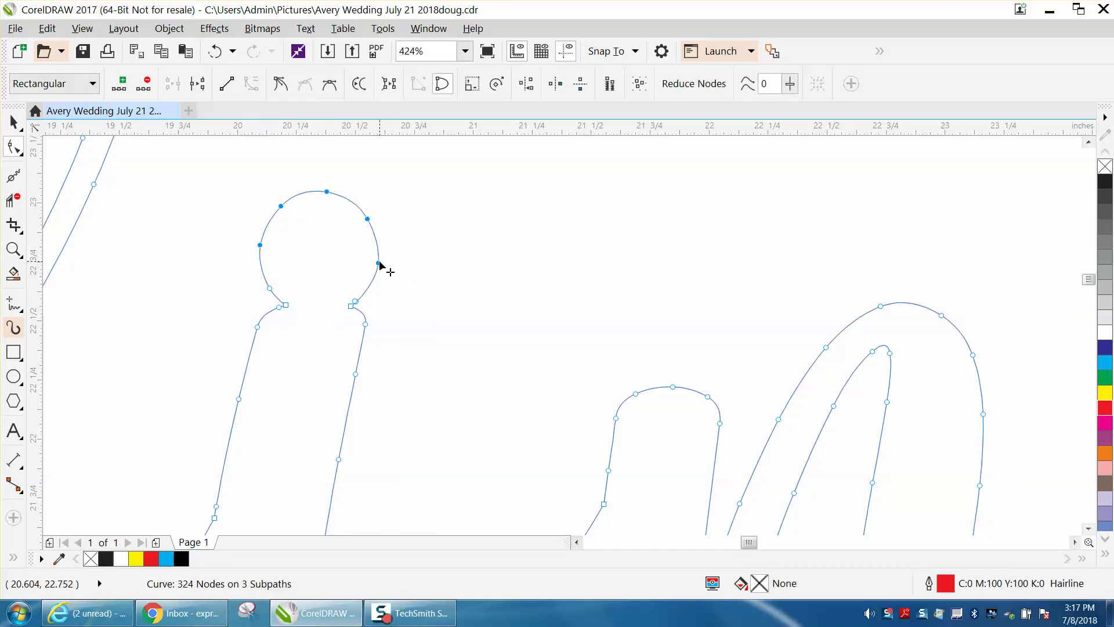
{"action": "key", "text": "Delete"}
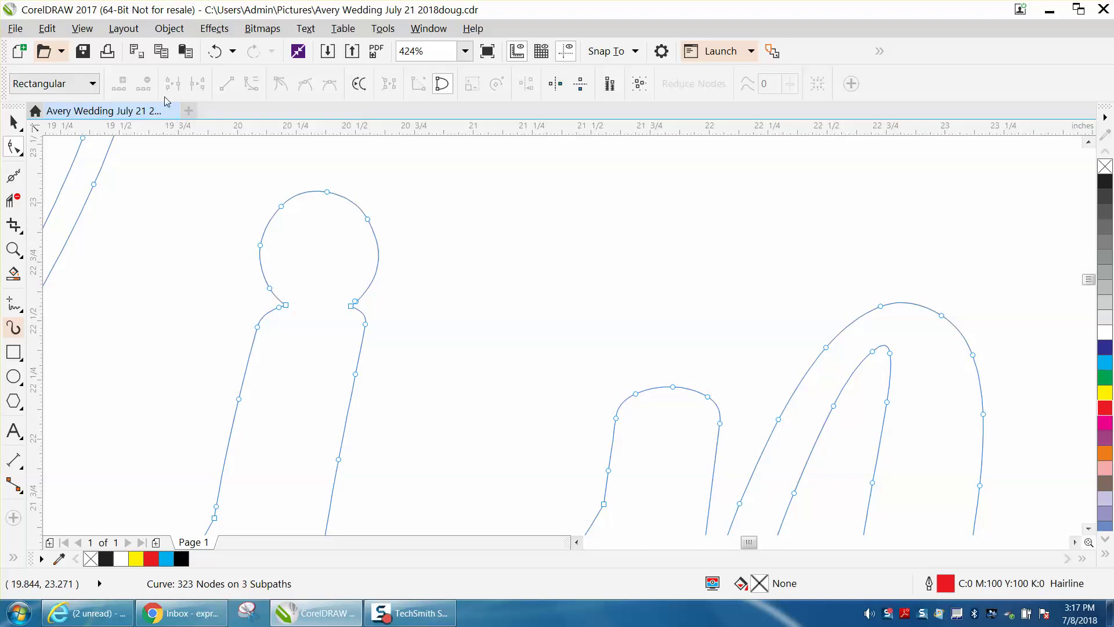
{"action": "left_click", "coordinate": [215, 51]}
{"action": "left_click", "coordinate": [407, 268]}
Pull the dot's right, left and upper-right nodes outward, then delete its left and right nodes
{"action": "left_click_drag", "start_coordinate": [378, 264], "coordinate": [387, 264]}
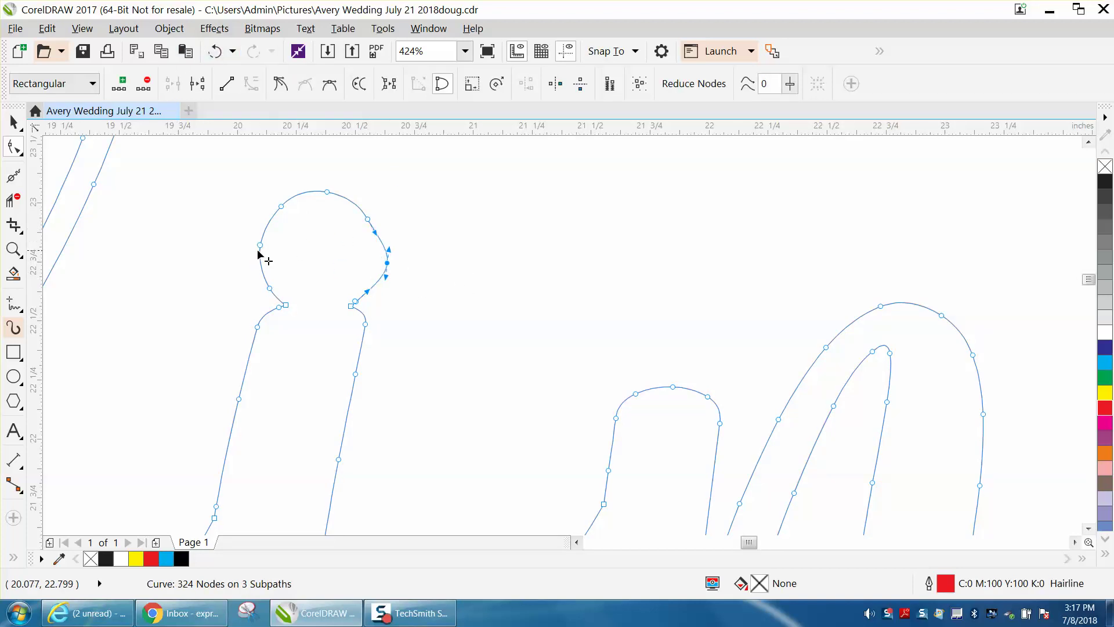
{"action": "left_click_drag", "start_coordinate": [255, 248], "coordinate": [335, 181]}
{"action": "left_click_drag", "start_coordinate": [367, 219], "coordinate": [379, 208]}
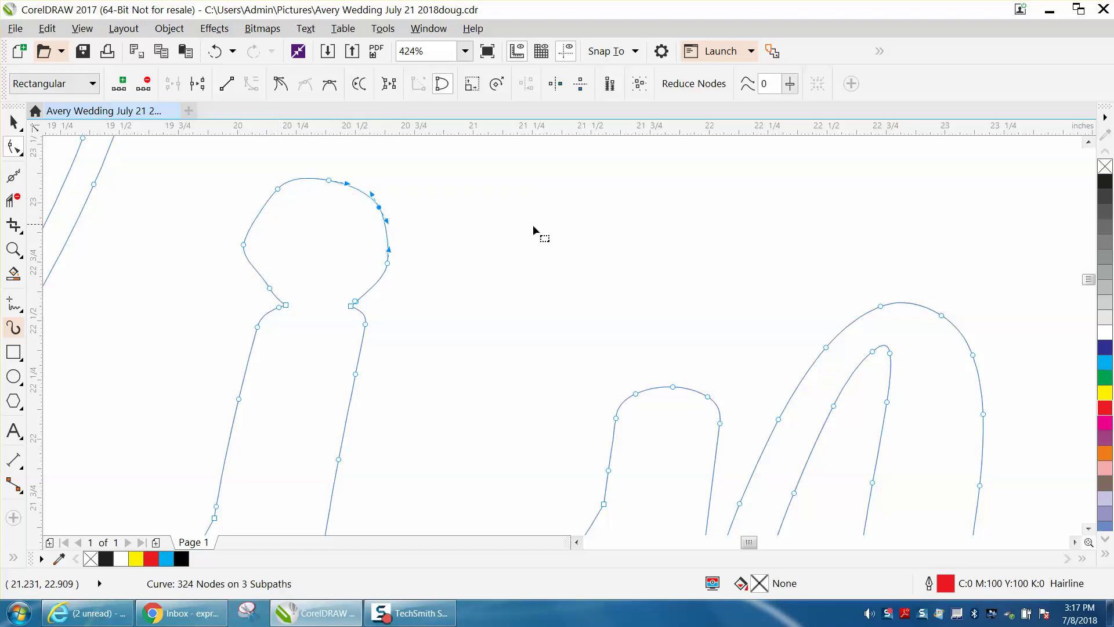
{"action": "left_click", "coordinate": [244, 245]}
{"action": "key", "text": "Delete"}
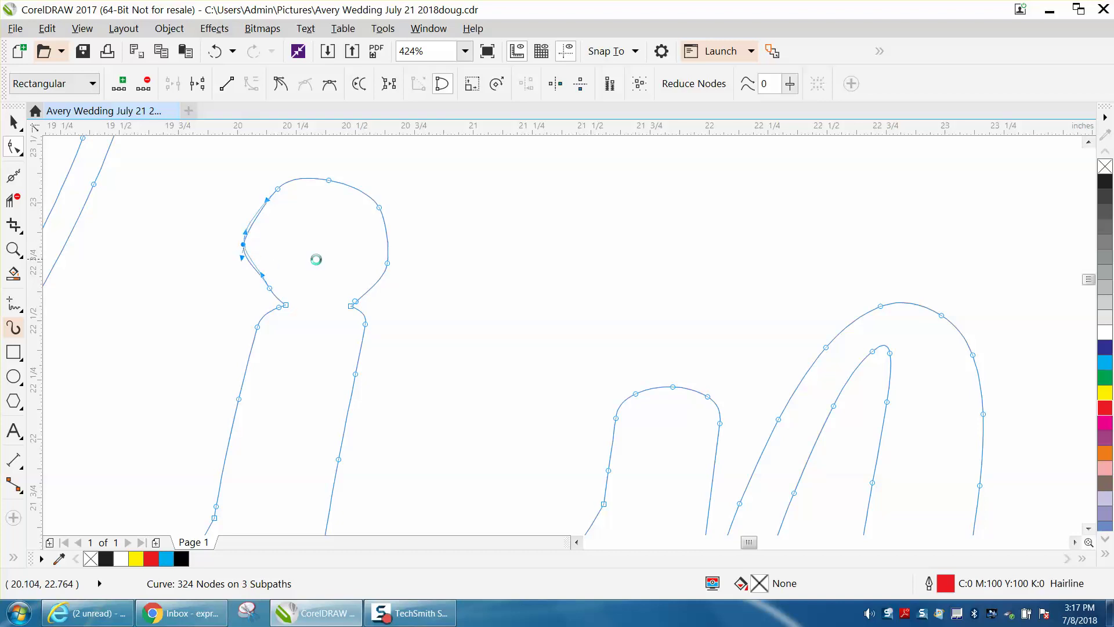
{"action": "left_click", "coordinate": [388, 264]}
{"action": "key", "text": "Delete"}
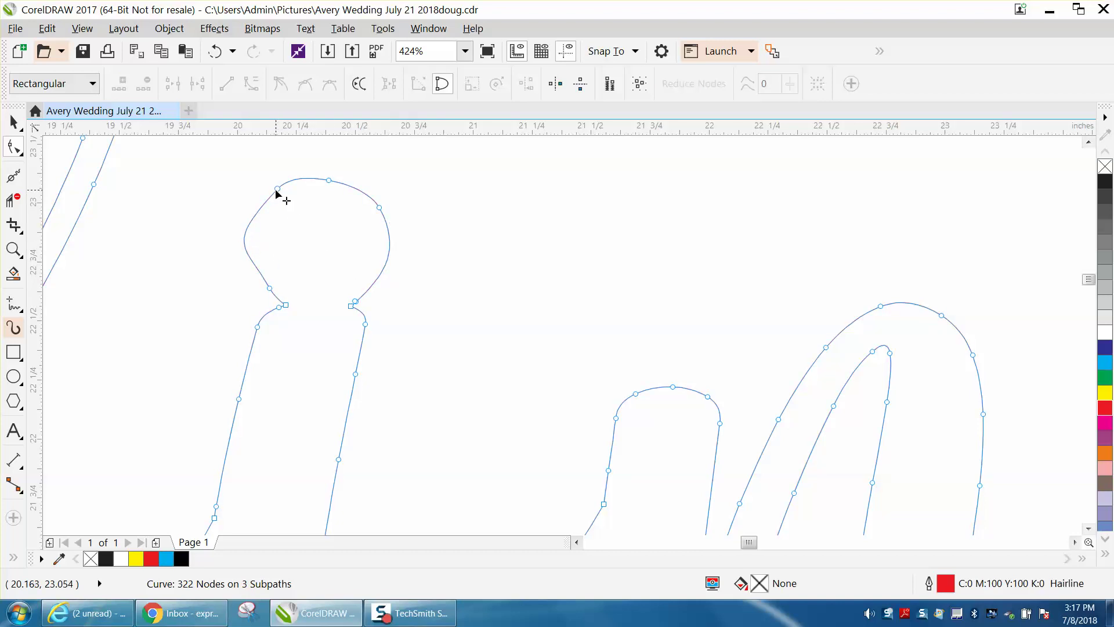
Delete the dot's remaining extra nodes and drag its top and sides into a rounder head
{"action": "left_click", "coordinate": [272, 289]}
{"action": "key", "text": "Delete"}
{"action": "left_click", "coordinate": [279, 188]}
{"action": "key", "text": "Delete"}
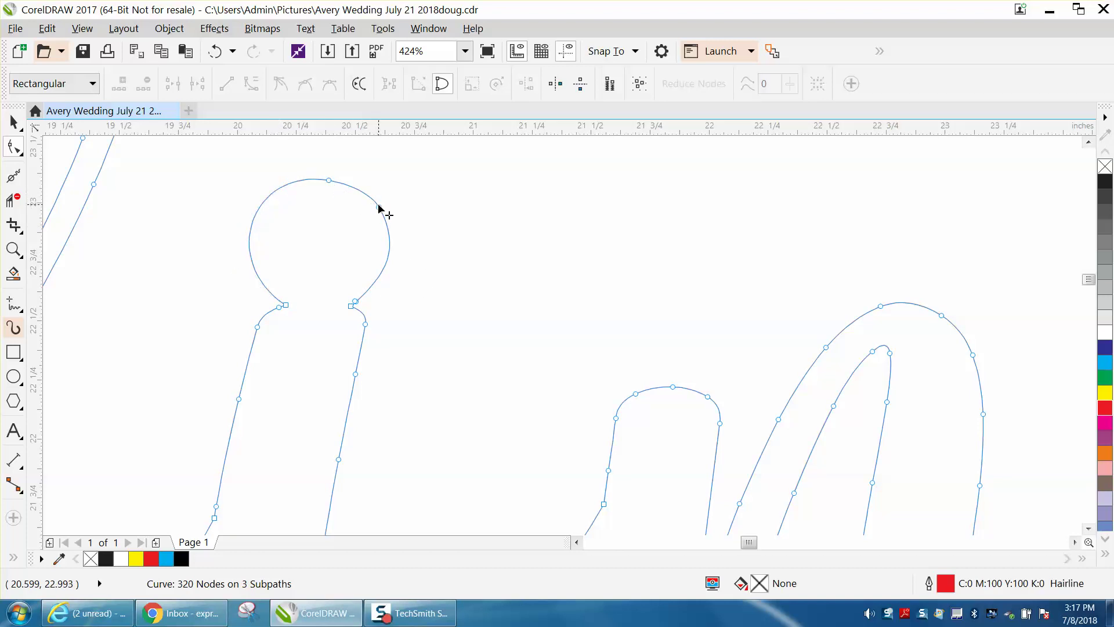
{"action": "left_click", "coordinate": [378, 206]}
{"action": "key", "text": "Delete"}
{"action": "left_click_drag", "start_coordinate": [329, 182], "coordinate": [329, 164]}
{"action": "left_click_drag", "start_coordinate": [408, 257], "coordinate": [291, 313]}
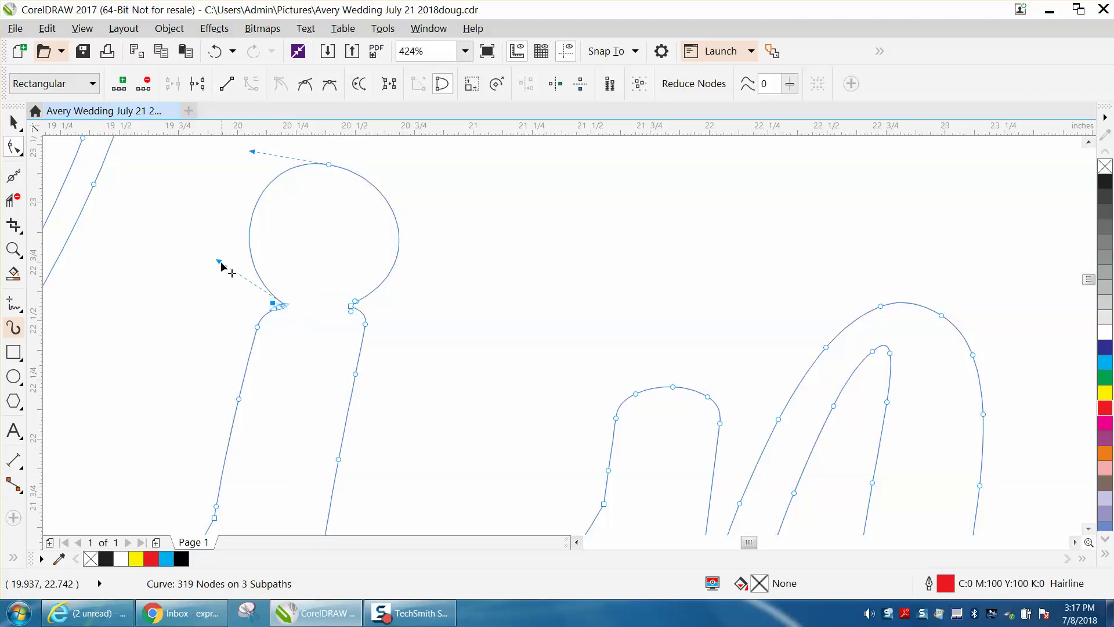
{"action": "left_click_drag", "start_coordinate": [219, 261], "coordinate": [199, 259]}
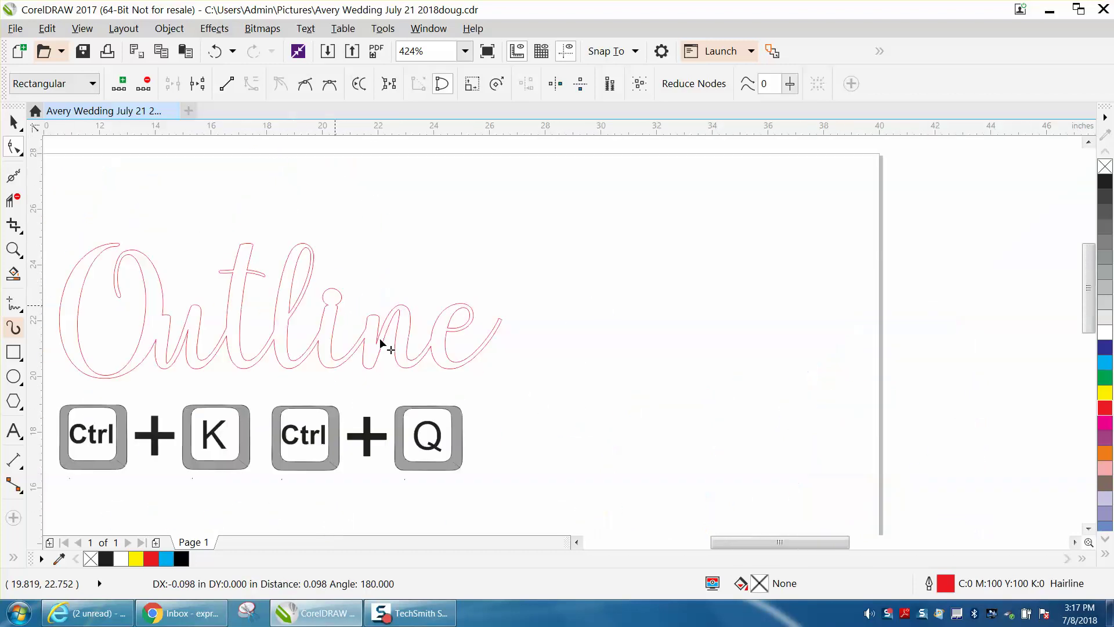
Smart Fill the Outline lettering solid black with no outline, undoing the unwanted loop and keycap fill
{"action": "left_click", "coordinate": [379, 338]}
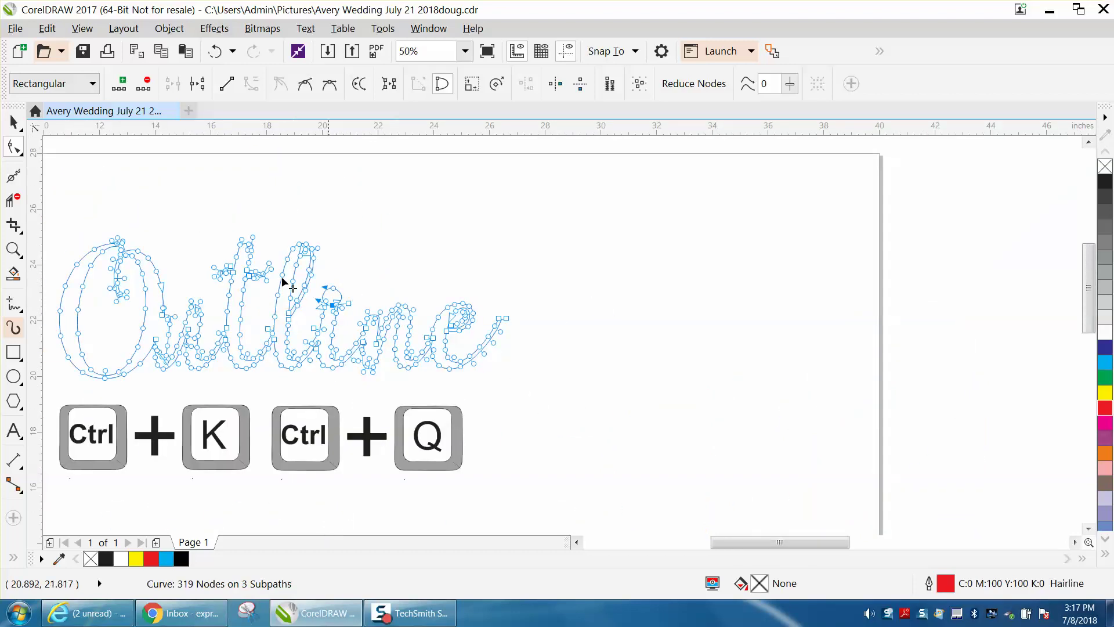
{"action": "left_click", "coordinate": [13, 249]}
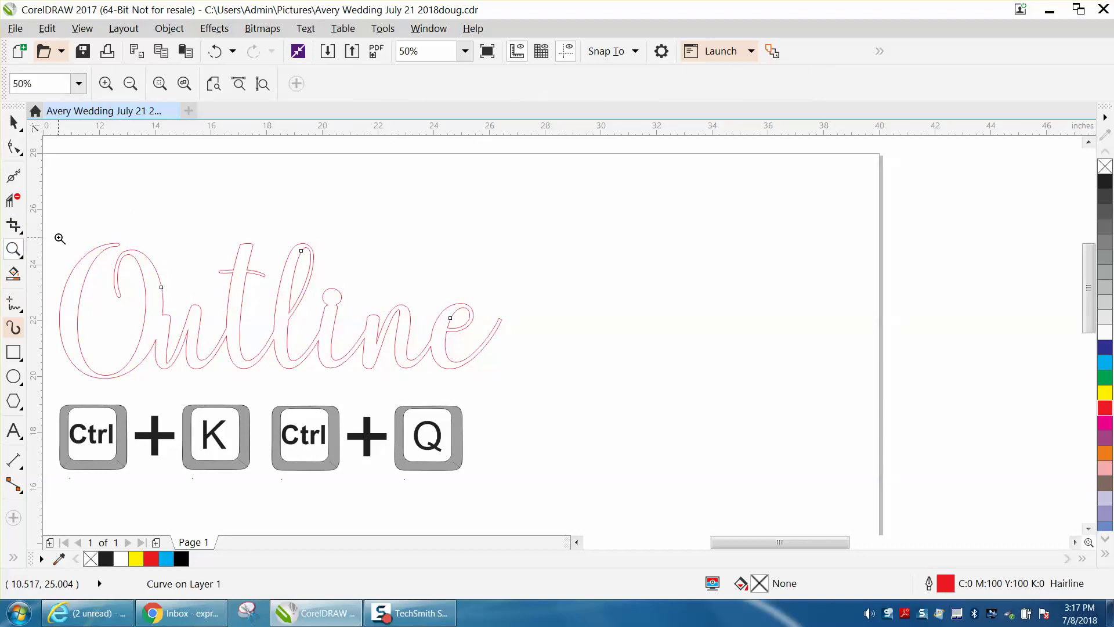
{"action": "left_click_drag", "start_coordinate": [45, 221], "coordinate": [639, 415]}
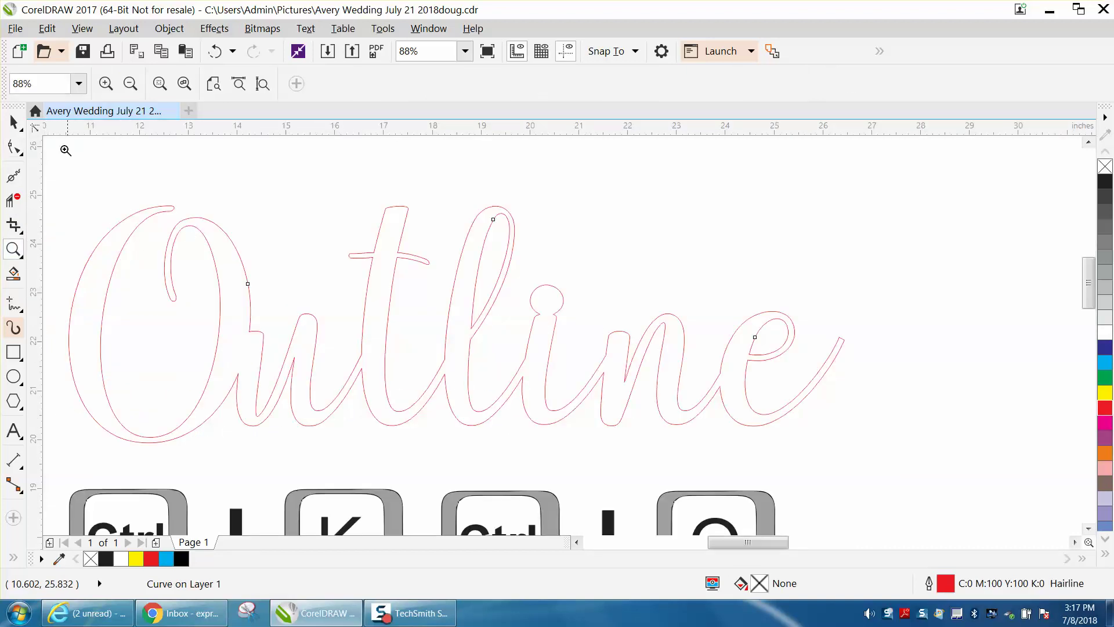
{"action": "left_click", "coordinate": [14, 122]}
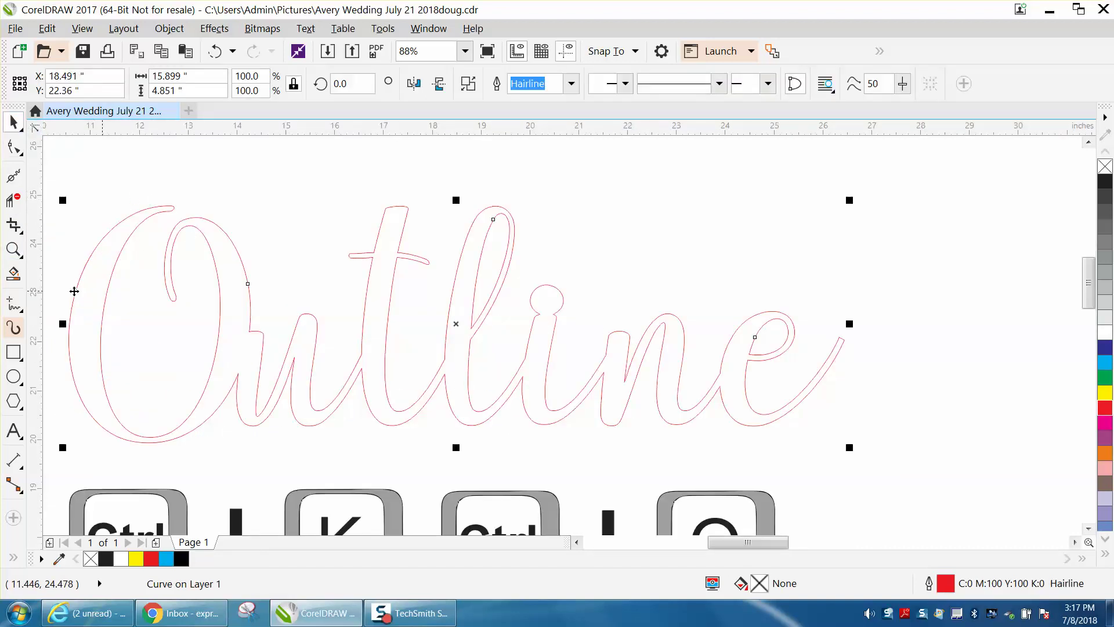
{"action": "left_click", "coordinate": [13, 272]}
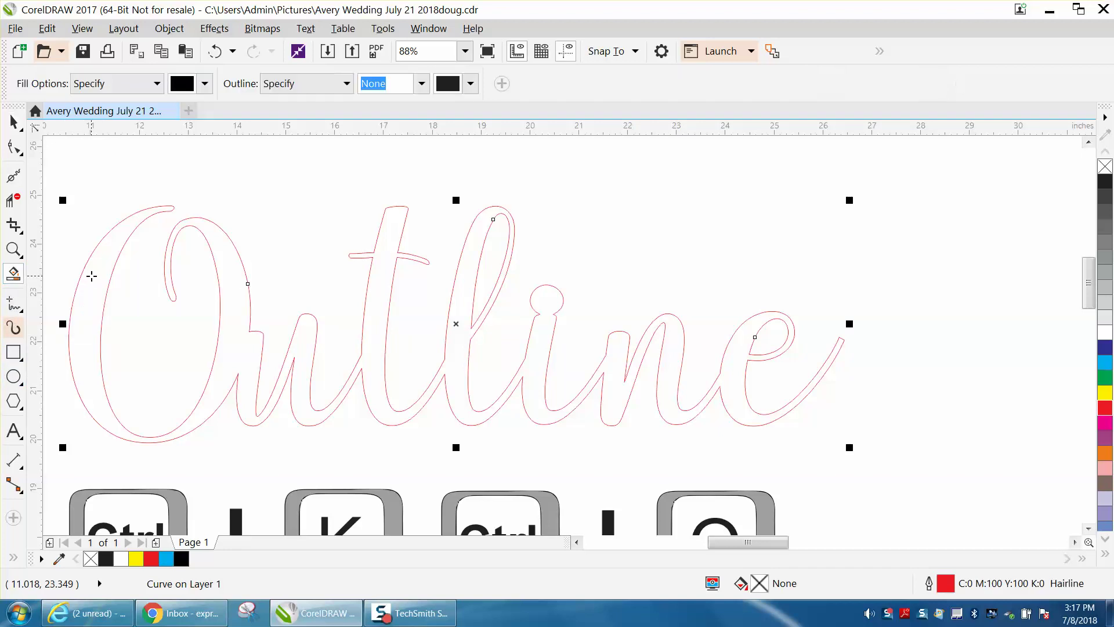
{"action": "left_click", "coordinate": [91, 276]}
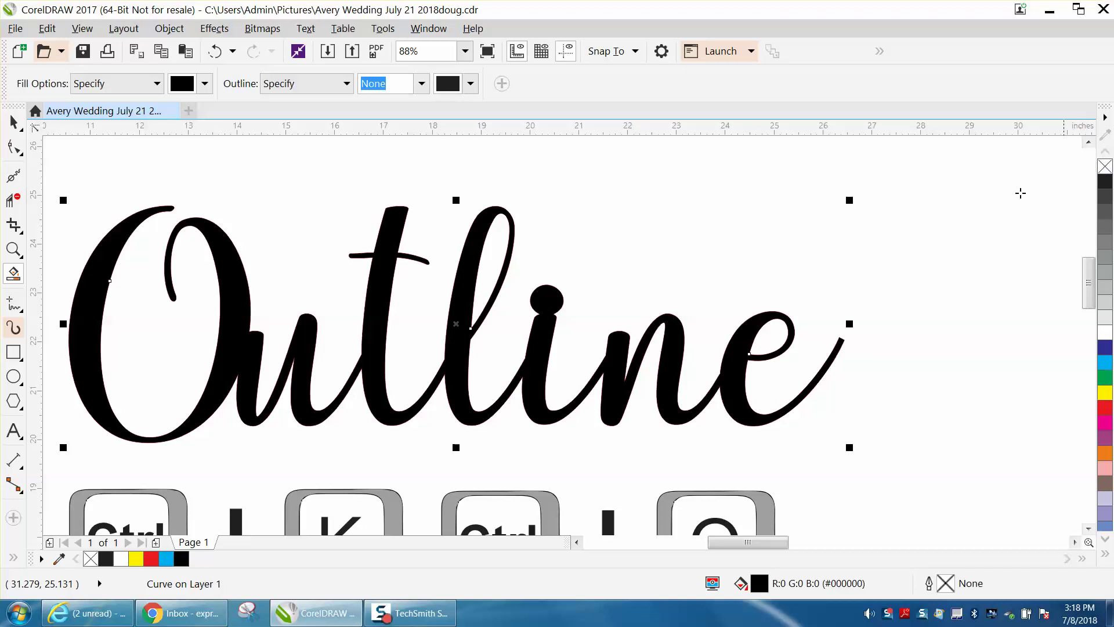
{"action": "left_click", "coordinate": [752, 273]}
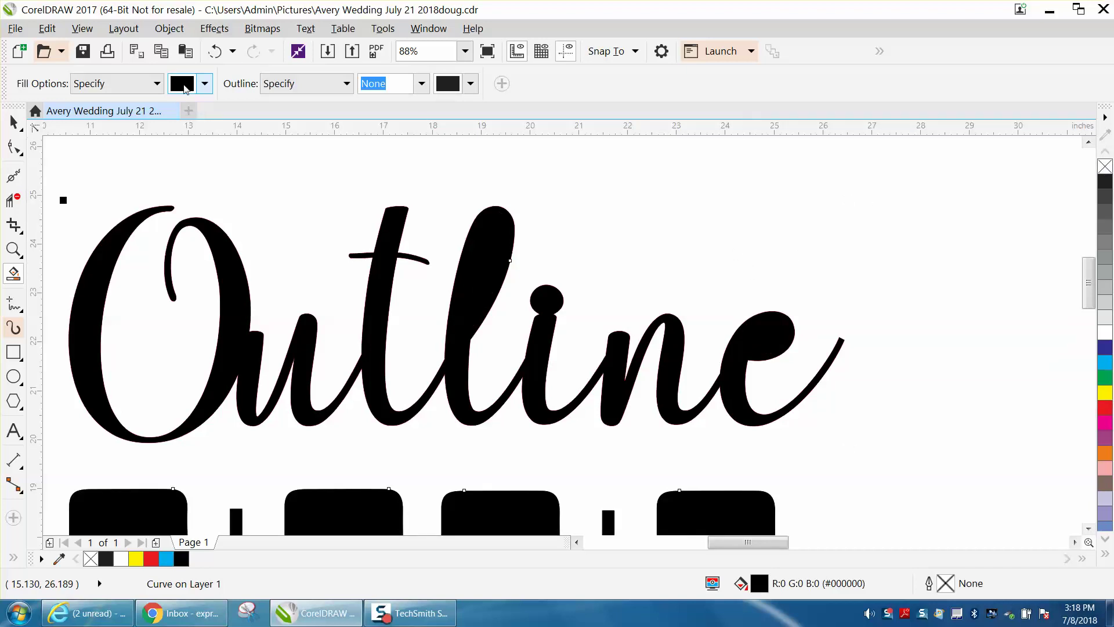
{"action": "left_click", "coordinate": [215, 51]}
{"action": "scroll", "coordinate": [741, 228], "scroll_direction": "down", "scroll_amount": 2}
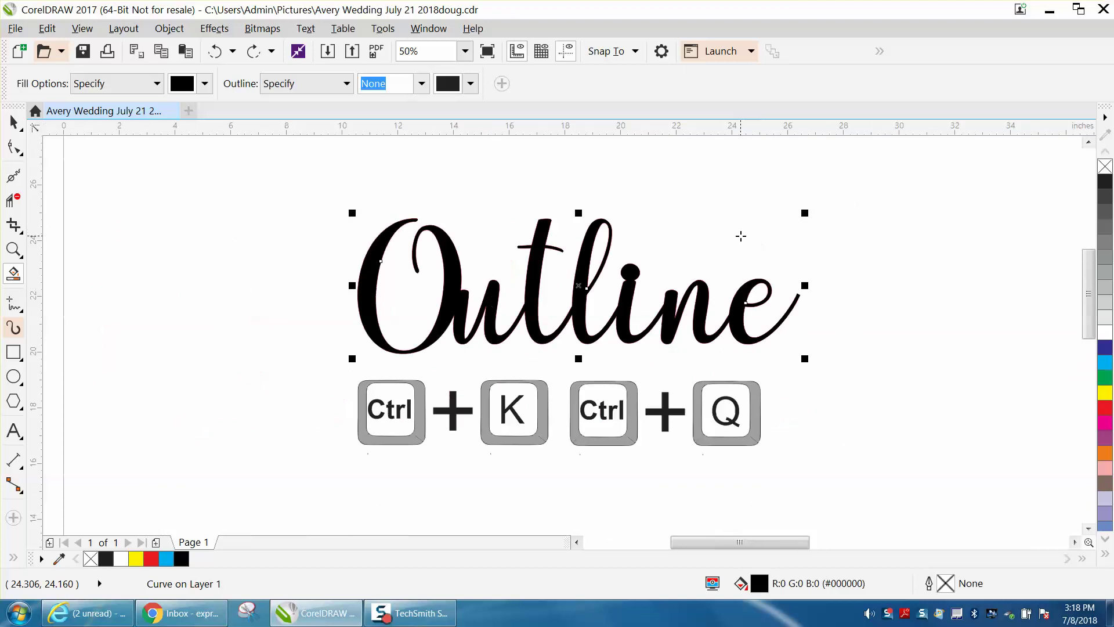